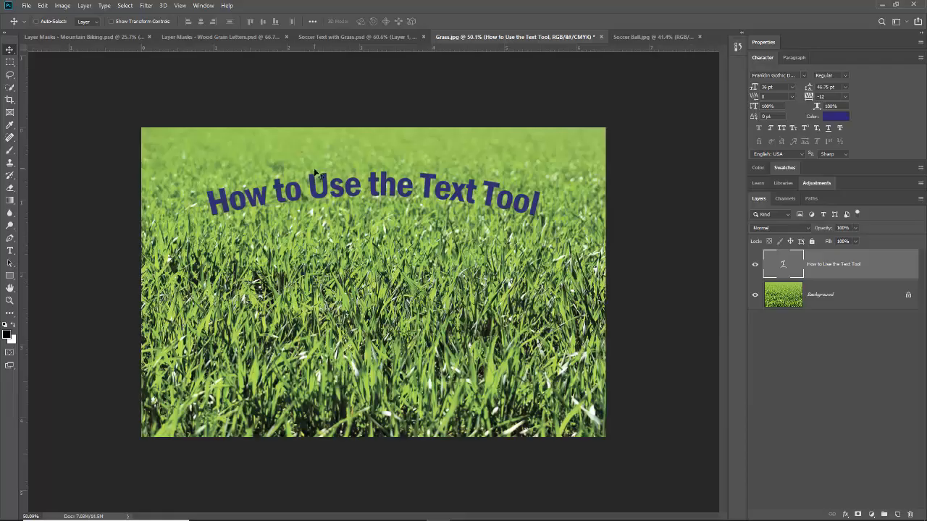
- Hide the arched text layer and add new text reading "How to Use the Text Tool" near the top of the grass image
{"action": "left_click", "coordinate": [755, 267]}
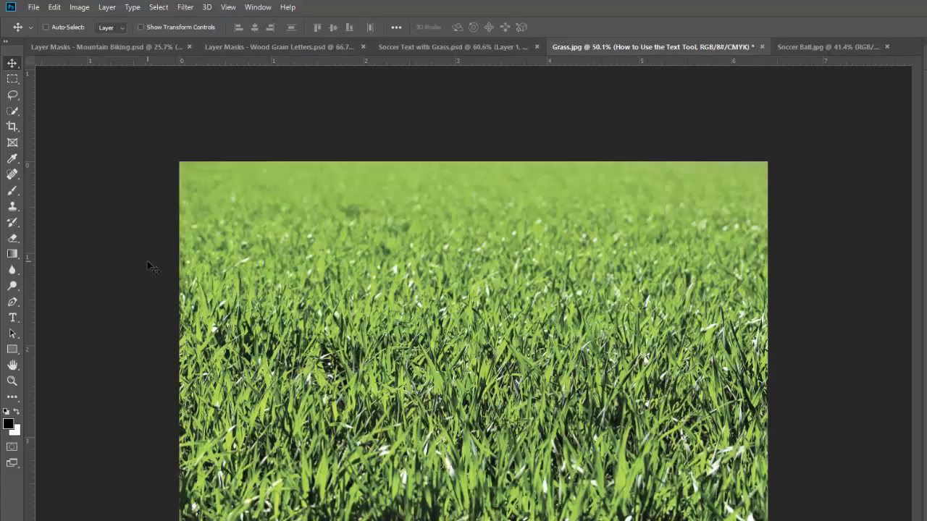
{"action": "key", "text": "t"}
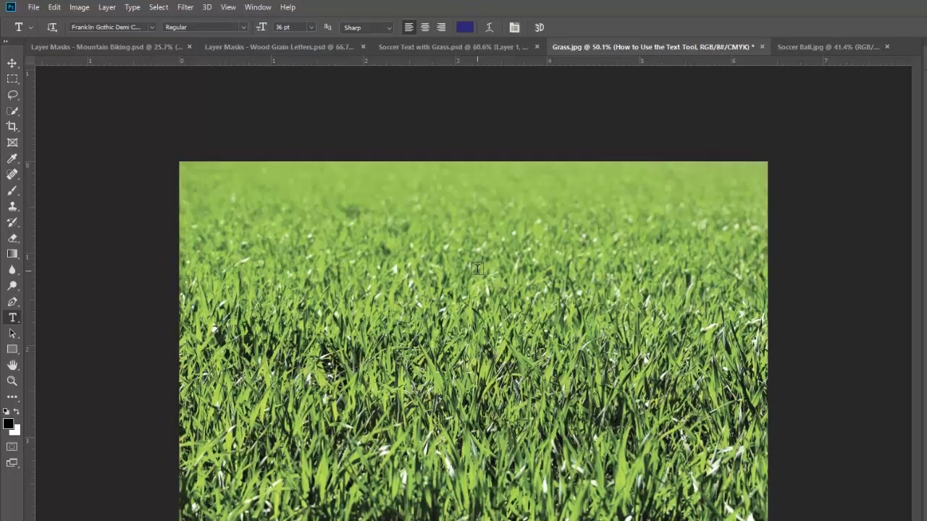
{"action": "left_click", "coordinate": [321, 234]}
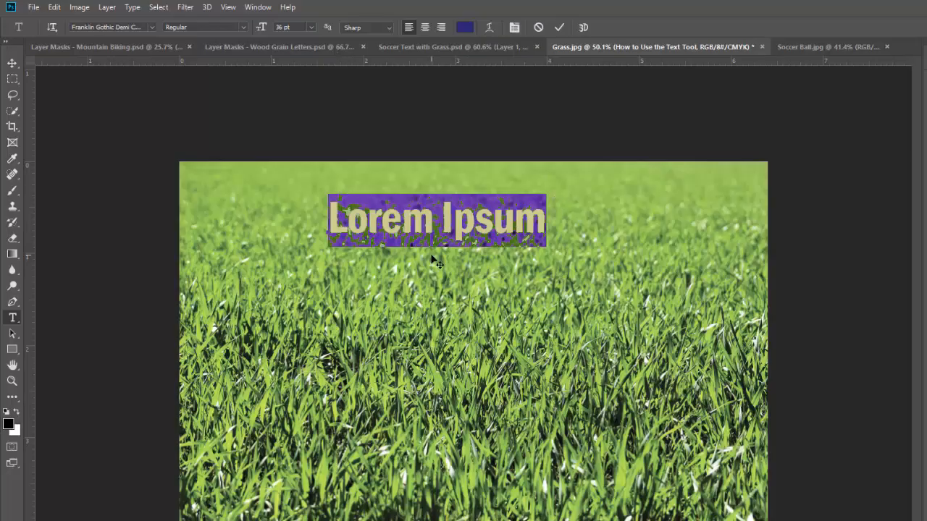
{"action": "type", "text": "How to"}
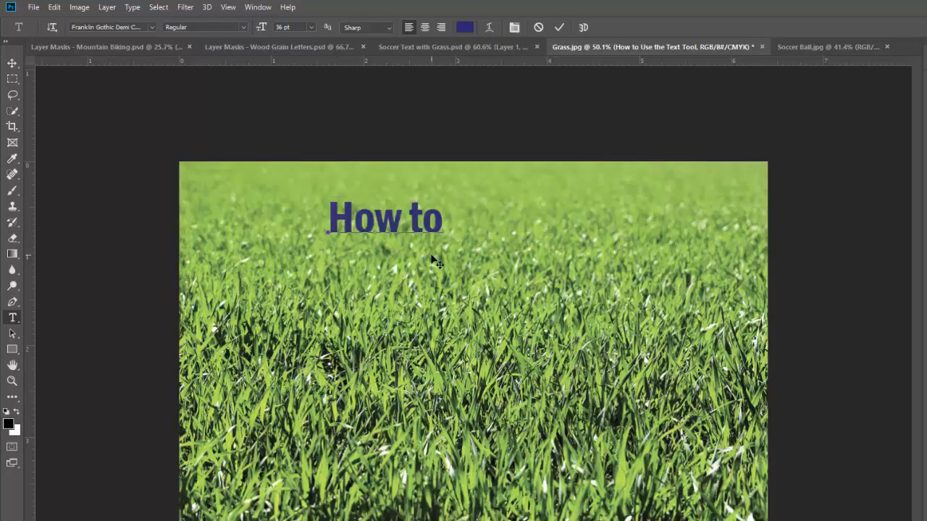
{"action": "type", "text": " Use"}
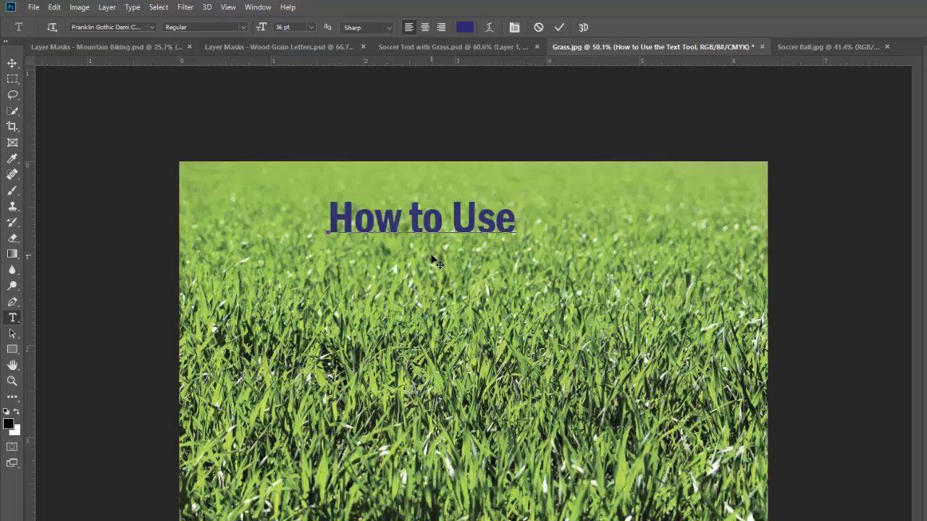
{"action": "type", "text": " the Text"}
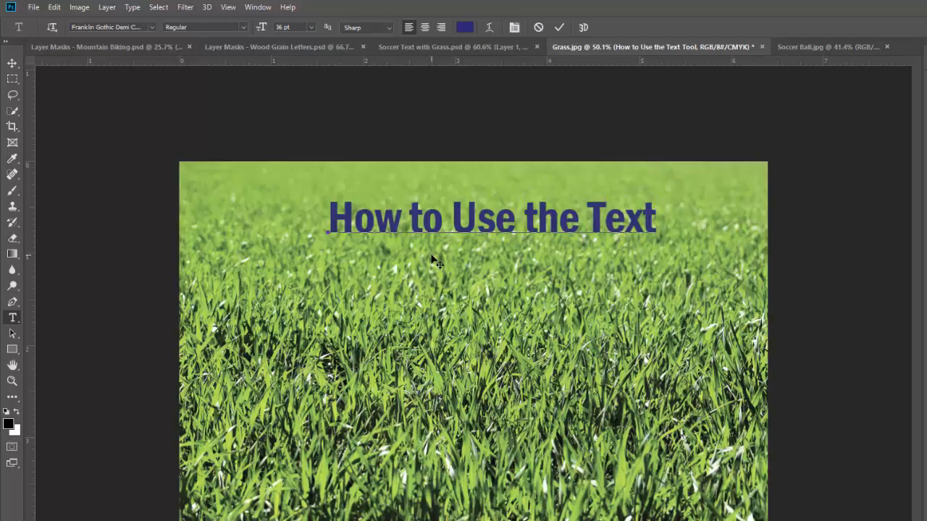
{"action": "type", "text": " Tool"}
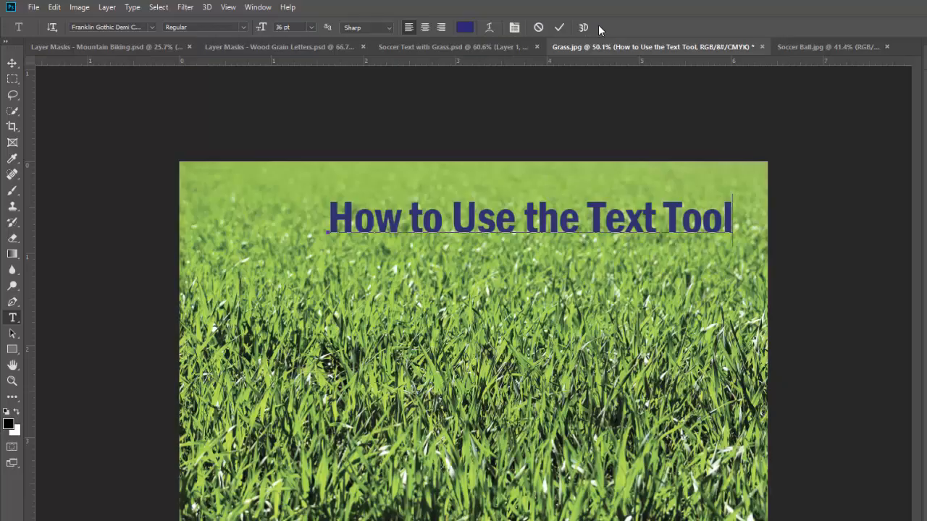
- Set the text color to a bright red with no characters of the title selected
{"action": "left_click", "coordinate": [465, 30]}
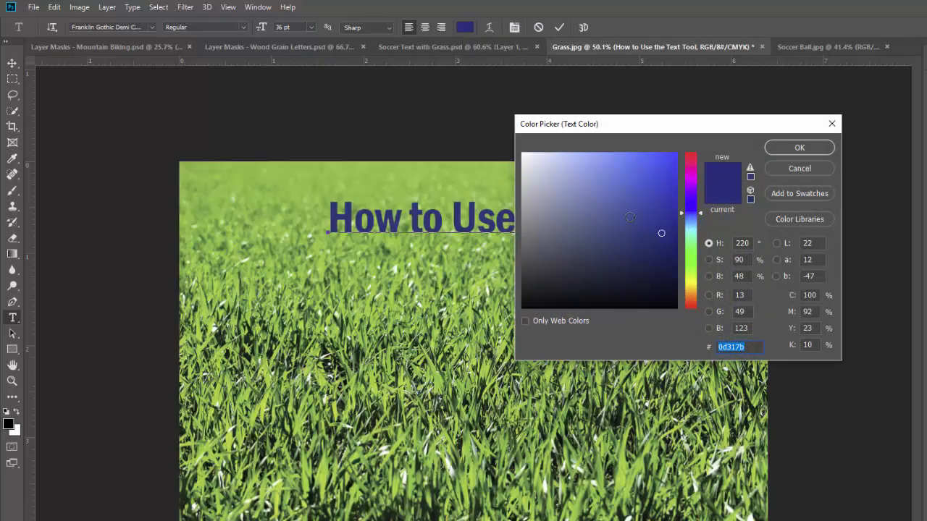
{"action": "left_click", "coordinate": [691, 163]}
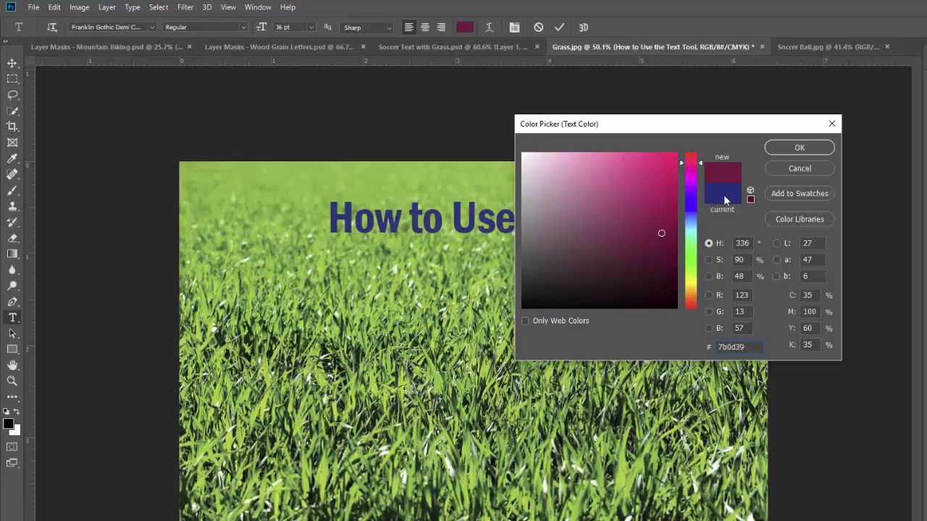
{"action": "left_click", "coordinate": [690, 155]}
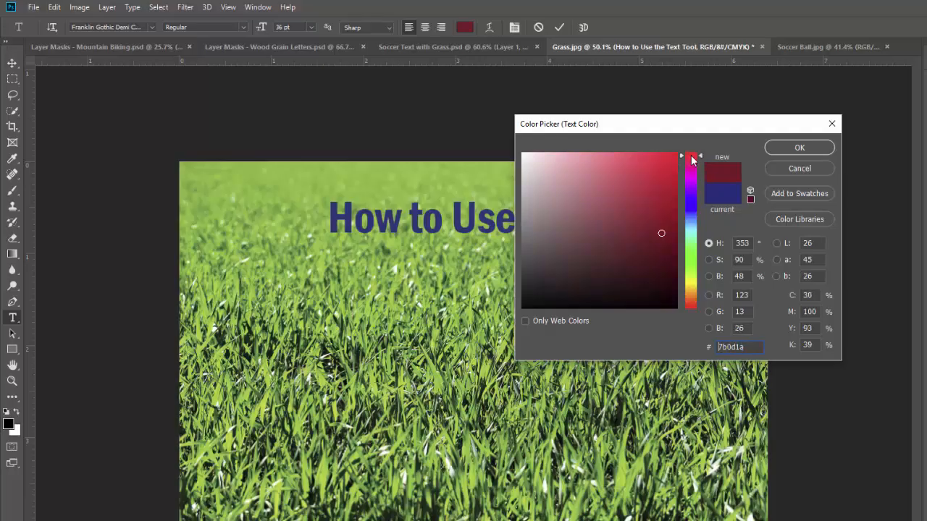
{"action": "left_click", "coordinate": [649, 169]}
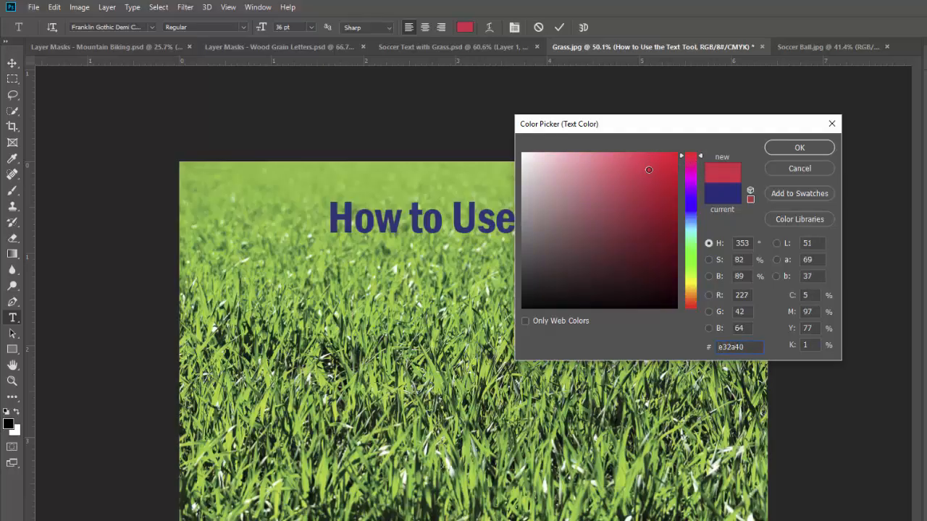
{"action": "left_click", "coordinate": [682, 154]}
{"action": "left_click", "coordinate": [789, 150]}
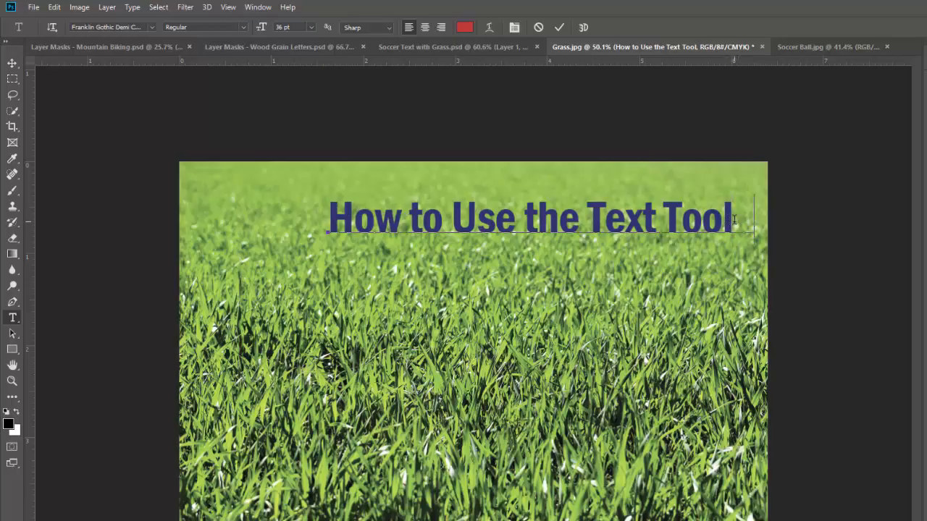
- Add a few red test characters at the end of the title and delete them
{"action": "type", "text": "qo"}
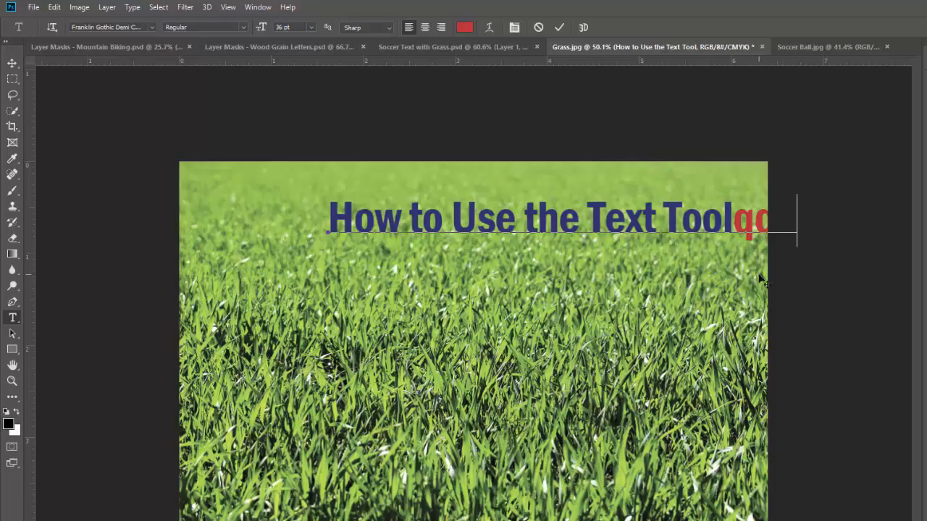
{"action": "key", "text": "BackSpace"}
{"action": "key", "text": "BackSpace"}
{"action": "key", "text": "BackSpace"}
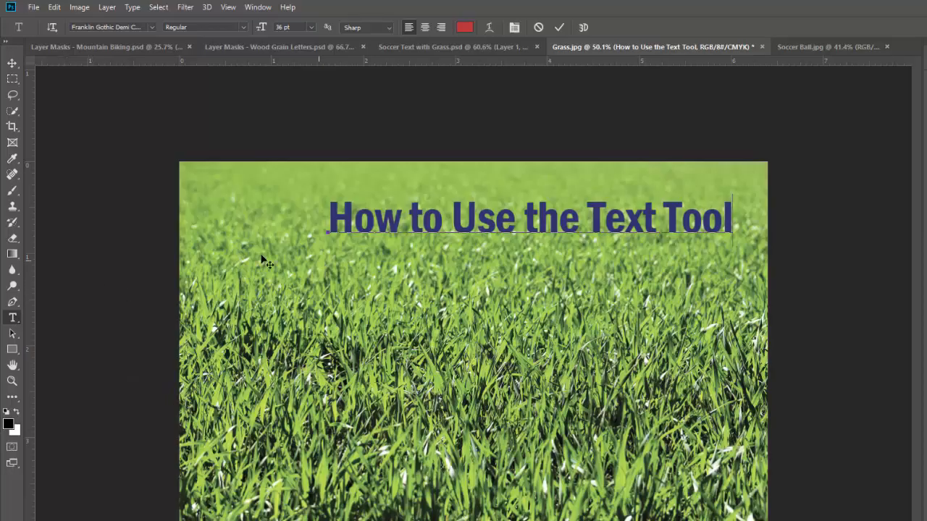
- Try out selecting the whole title, the single word "Use", and the whole title again, ending with nothing selected
{"action": "left_click", "coordinate": [344, 215]}
{"action": "left_click_drag", "start_coordinate": [344, 215], "coordinate": [752, 210]}
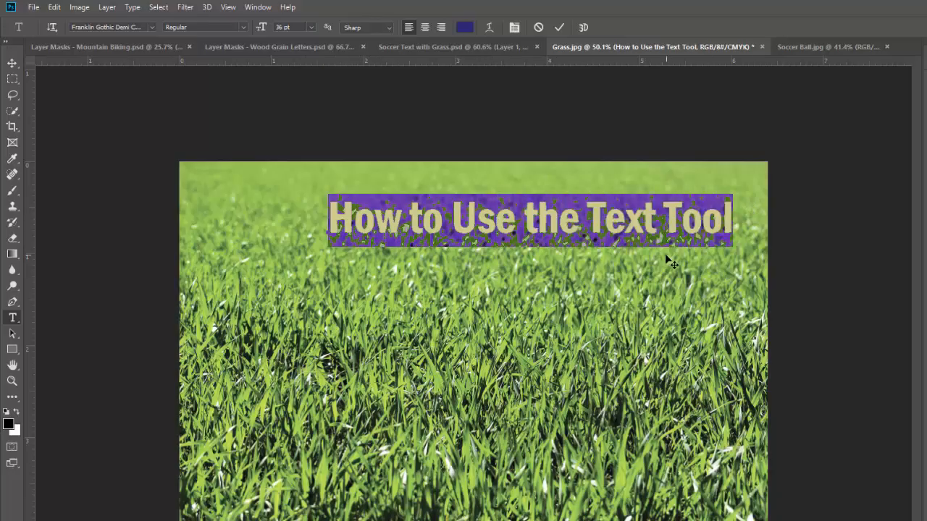
{"action": "left_click", "coordinate": [519, 217]}
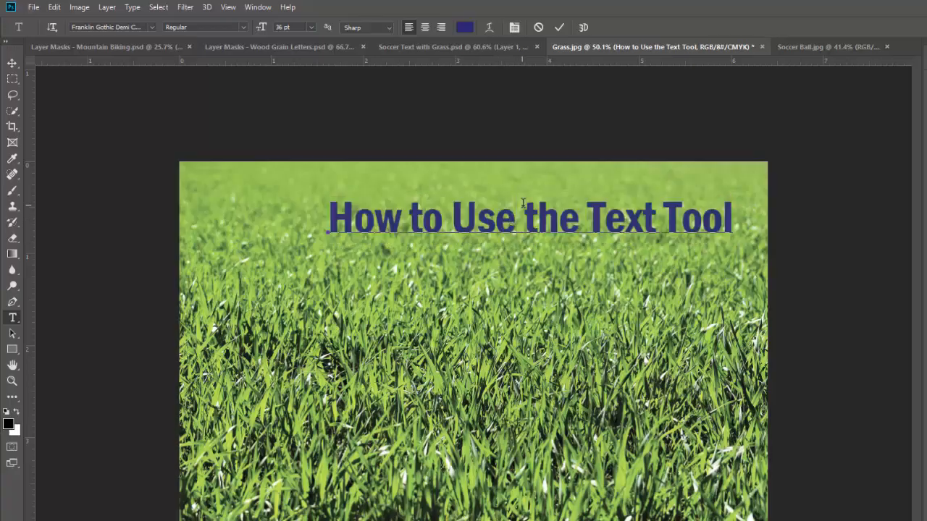
{"action": "double_click", "coordinate": [520, 215]}
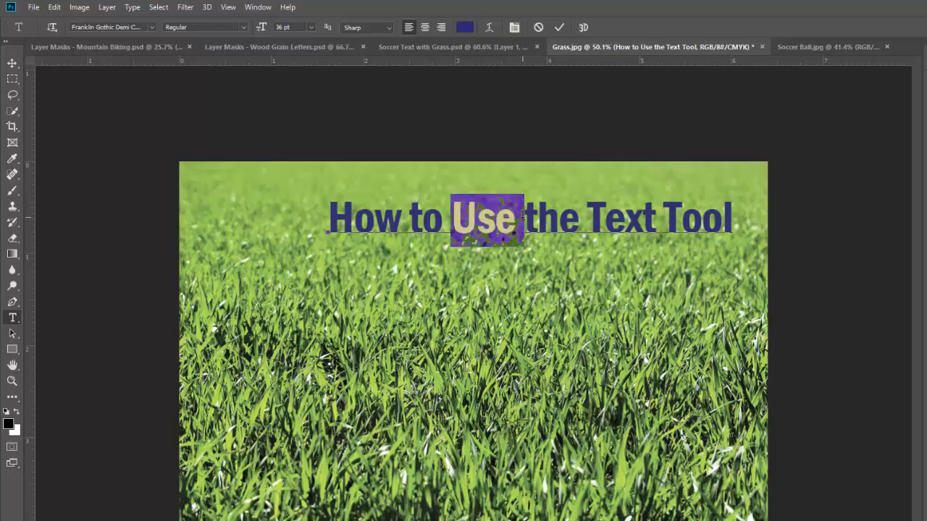
{"action": "triple_click", "coordinate": [520, 217]}
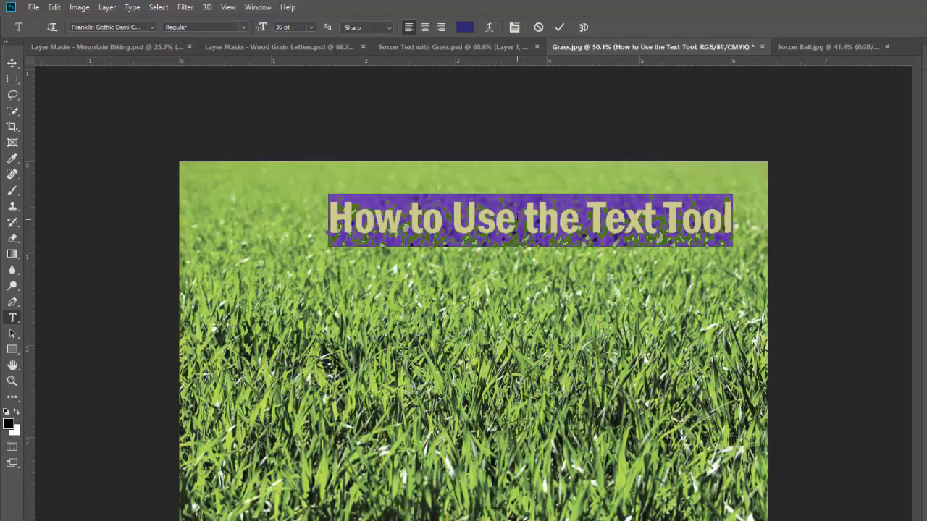
{"action": "left_click", "coordinate": [518, 217]}
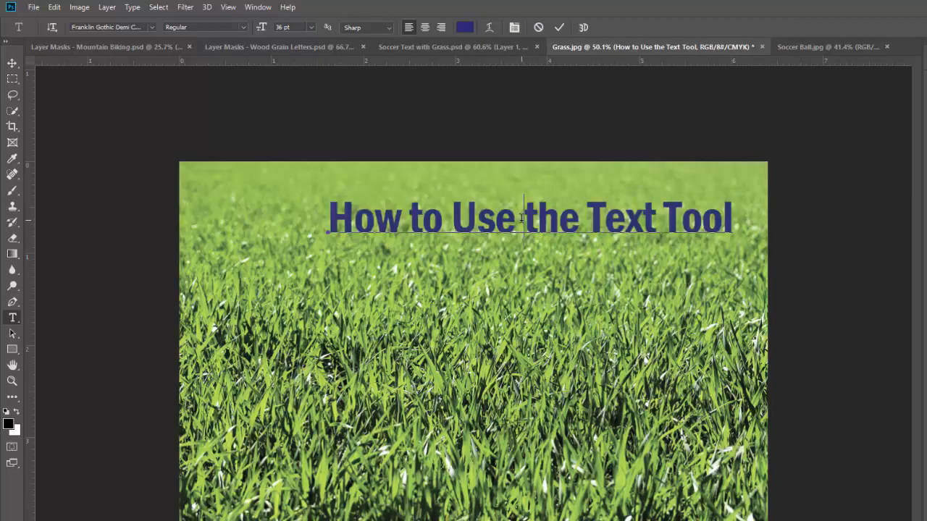
- Select all of the title text, recolor it dark red 5e1818 and commit the text edit
{"action": "right_click", "coordinate": [520, 217]}
{"action": "left_click", "coordinate": [551, 228]}
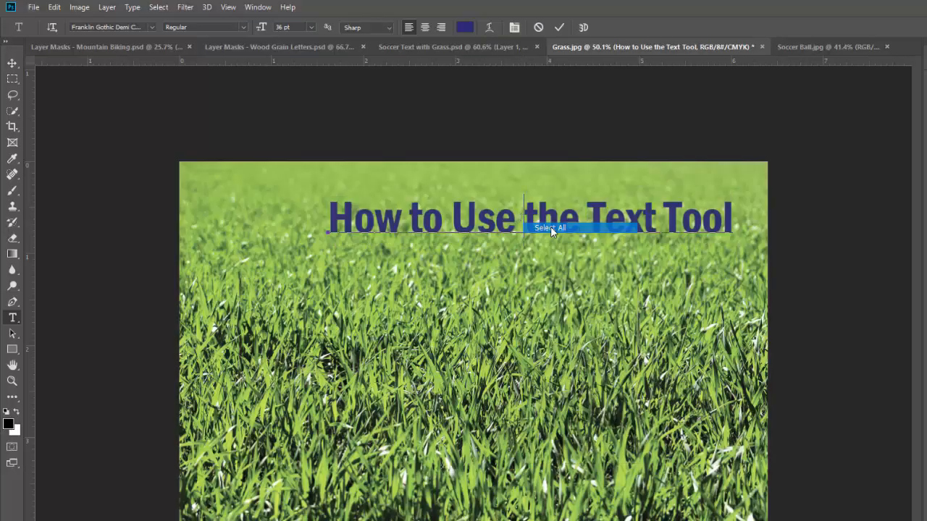
{"action": "left_click", "coordinate": [466, 29]}
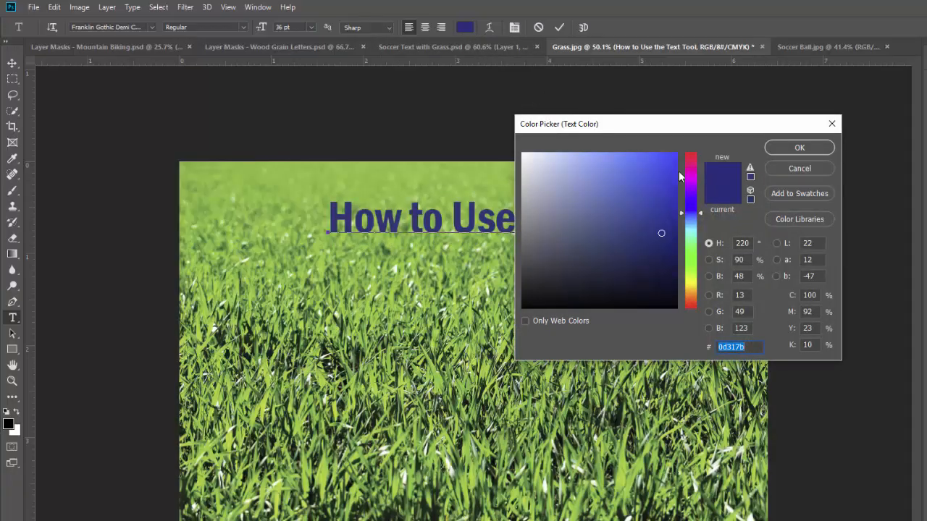
{"action": "left_click_drag", "start_coordinate": [680, 210], "coordinate": [681, 145]}
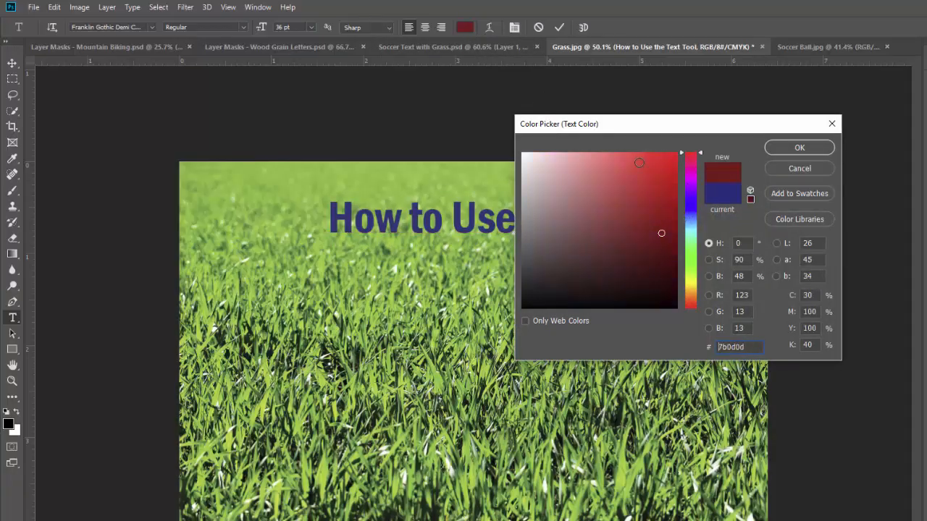
{"action": "left_click", "coordinate": [642, 170]}
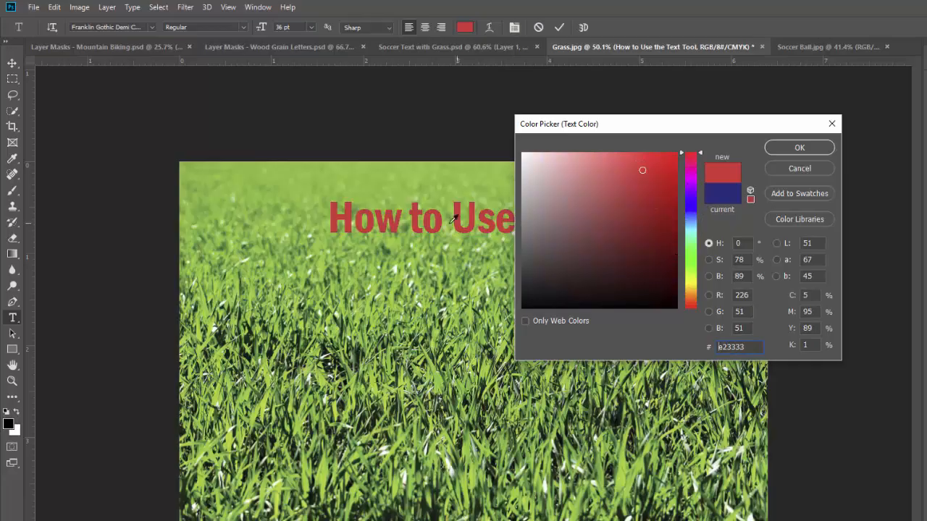
{"action": "left_click", "coordinate": [654, 190]}
{"action": "left_click", "coordinate": [648, 215]}
{"action": "left_click", "coordinate": [637, 252]}
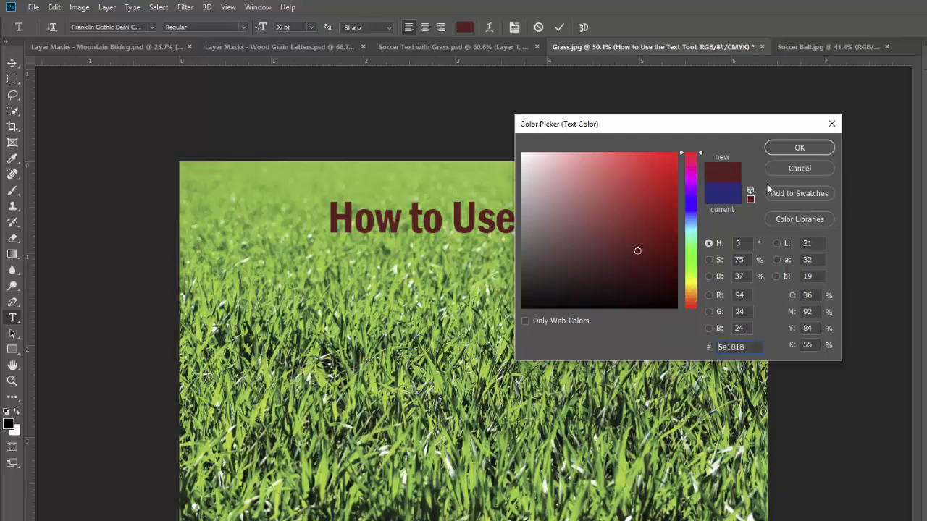
{"action": "left_click", "coordinate": [794, 150]}
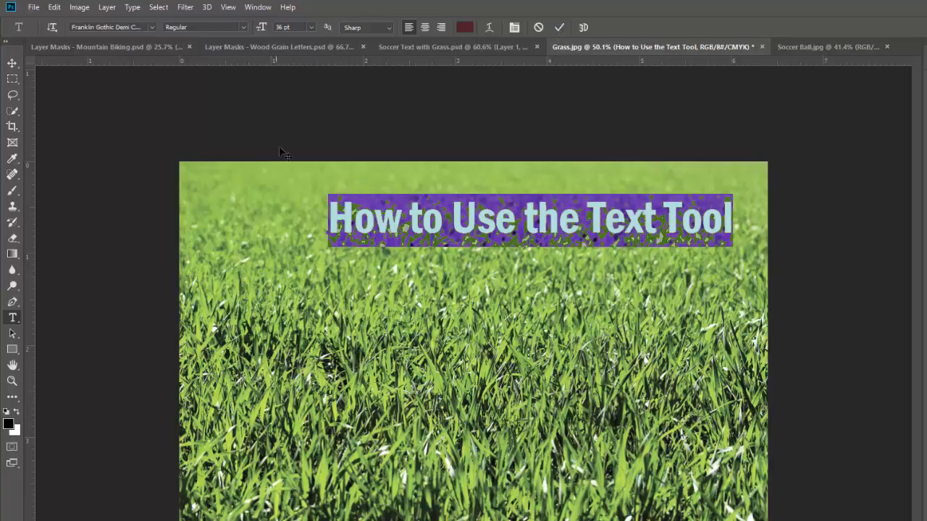
{"action": "left_click", "coordinate": [559, 28]}
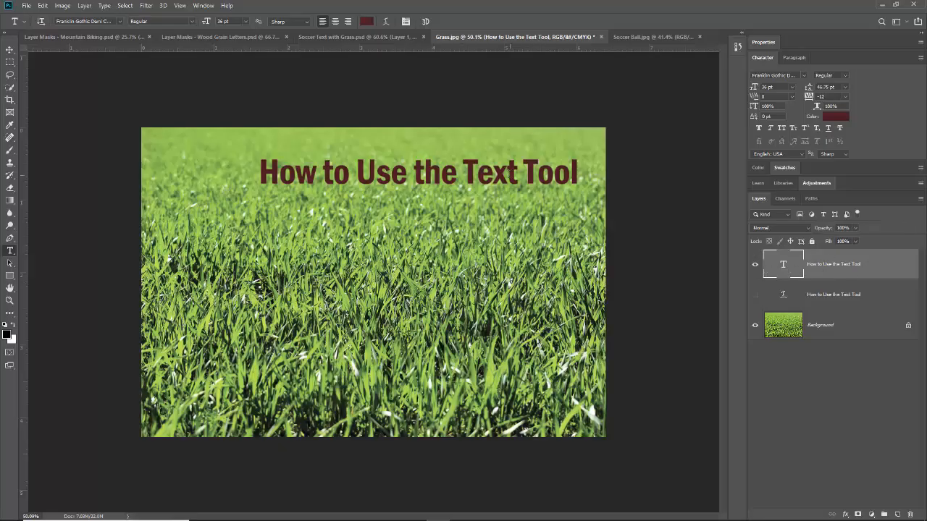
{"action": "double_click", "coordinate": [829, 266]}
{"action": "key", "text": "Return"}
{"action": "left_click", "coordinate": [831, 329]}
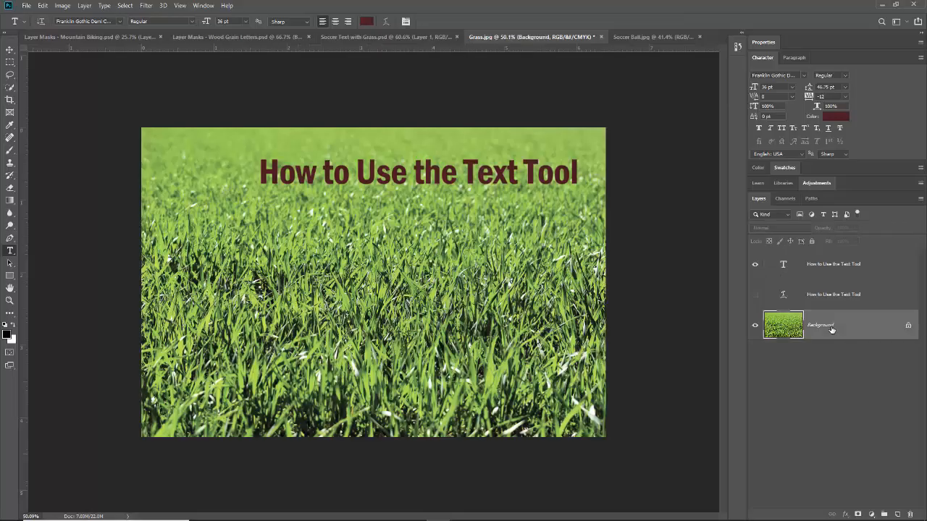
{"action": "left_click", "coordinate": [782, 268]}
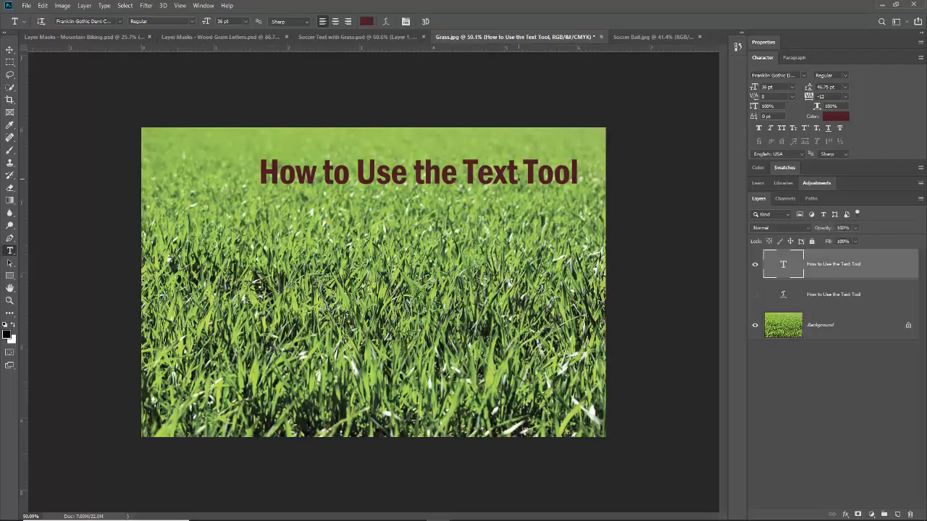
- Reopen the visible title layer for editing, add the lines "ssss", "dddd" and "qqqq" below the title, and commit the edit
{"action": "double_click", "coordinate": [781, 267]}
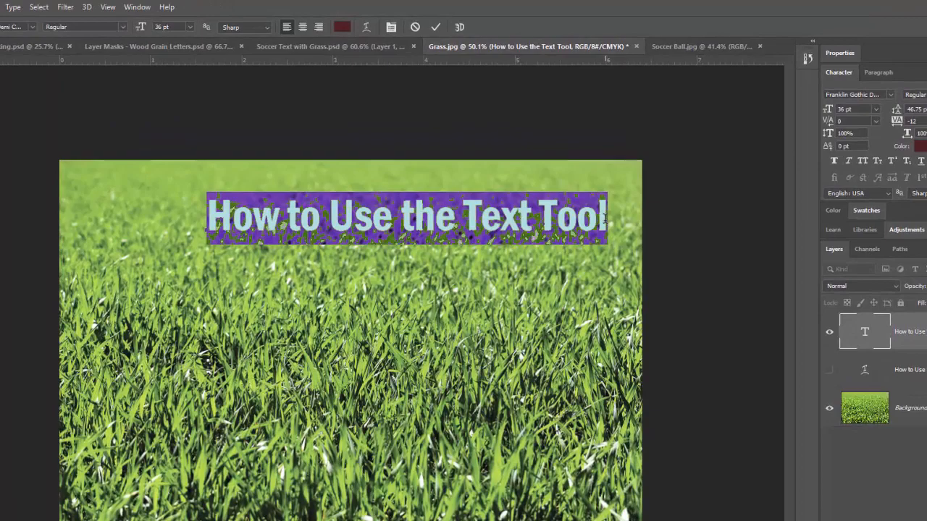
{"action": "left_click", "coordinate": [607, 218]}
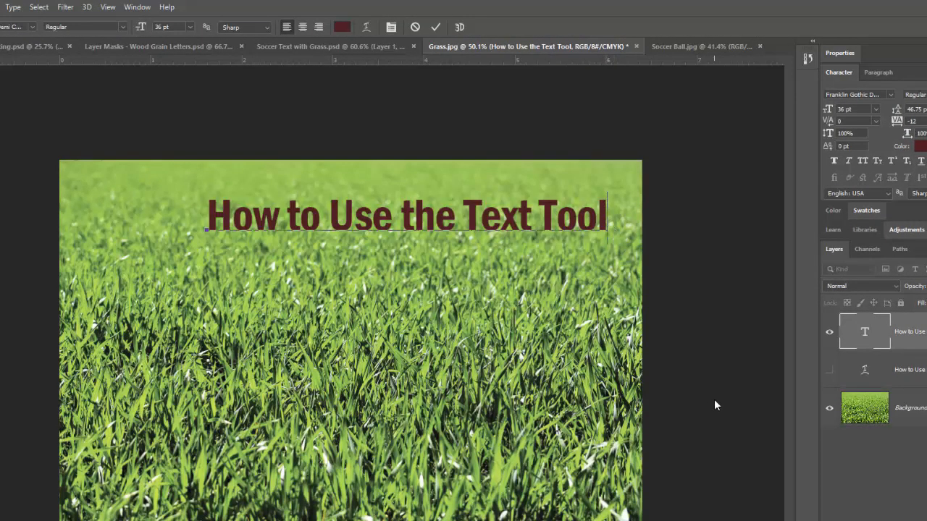
{"action": "key", "text": "Return"}
{"action": "type", "text": "ssss"}
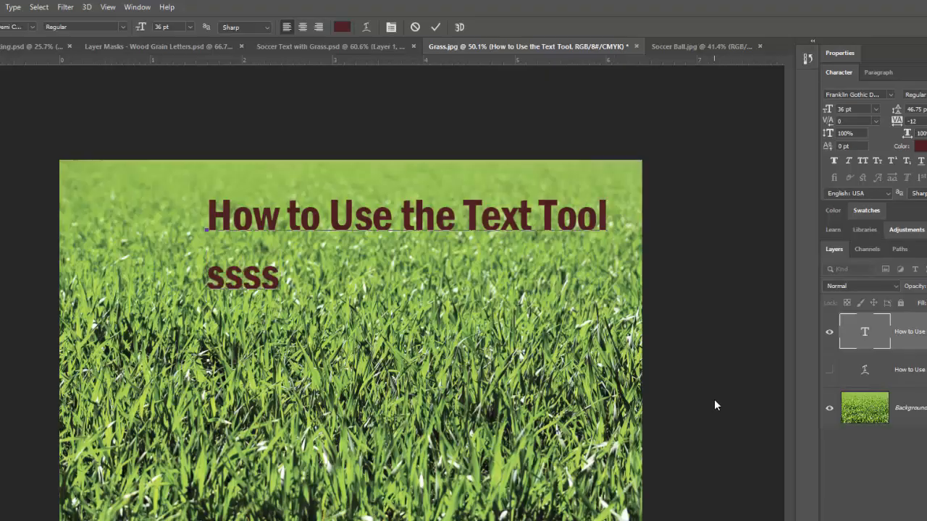
{"action": "key", "text": "Return"}
{"action": "type", "text": "dddd"}
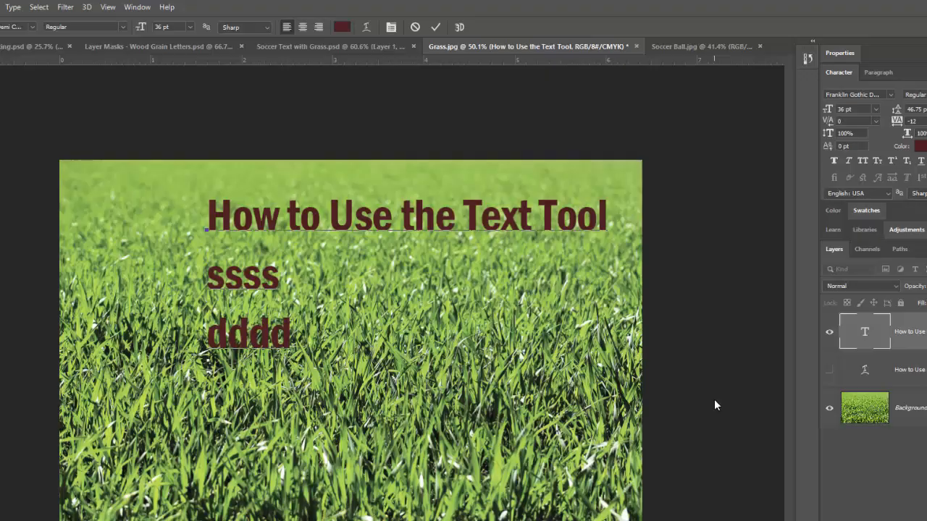
{"action": "key", "text": "Return"}
{"action": "type", "text": "gggg"}
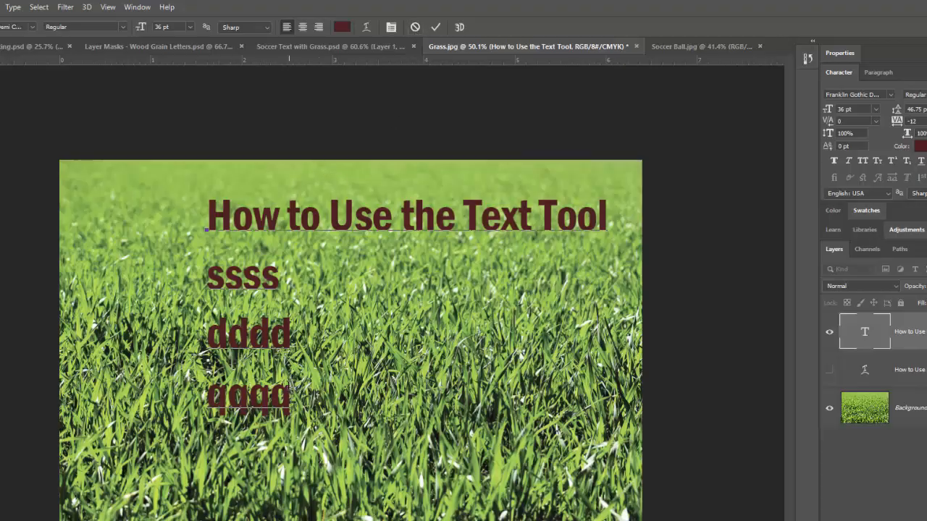
{"action": "left_click", "coordinate": [433, 28]}
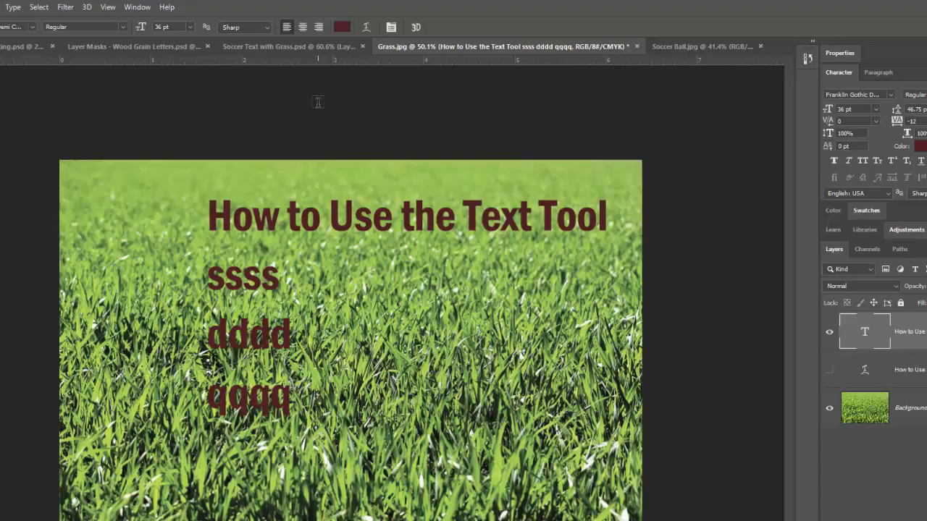
- Center-align the lines of the four-line text layer
{"action": "left_click", "coordinate": [302, 27]}
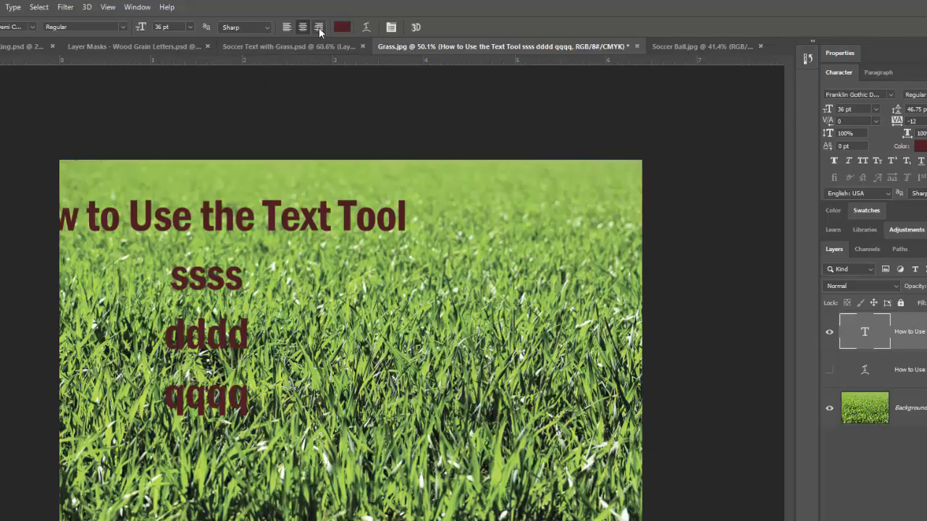
- Try right, center and left alignment on the four-line text layer, ending with the lines center-aligned again
{"action": "left_click", "coordinate": [318, 28]}
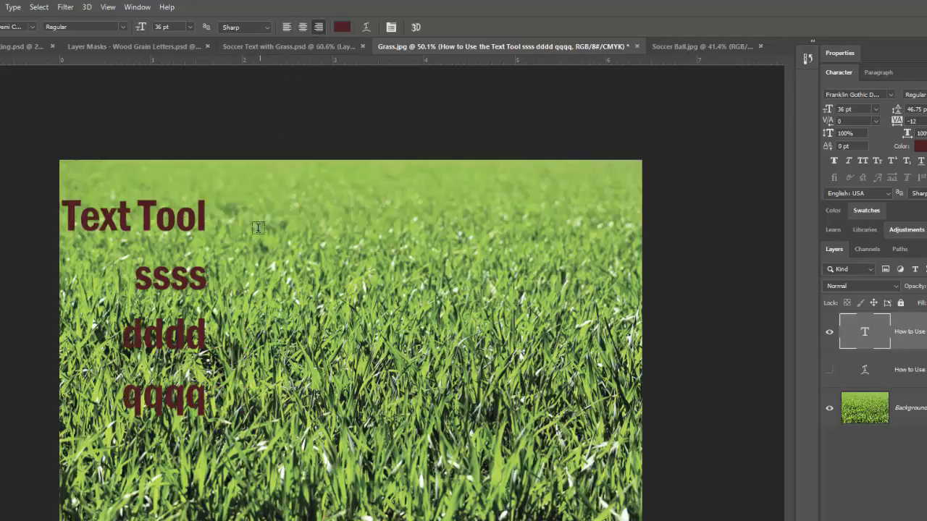
{"action": "left_click", "coordinate": [302, 27]}
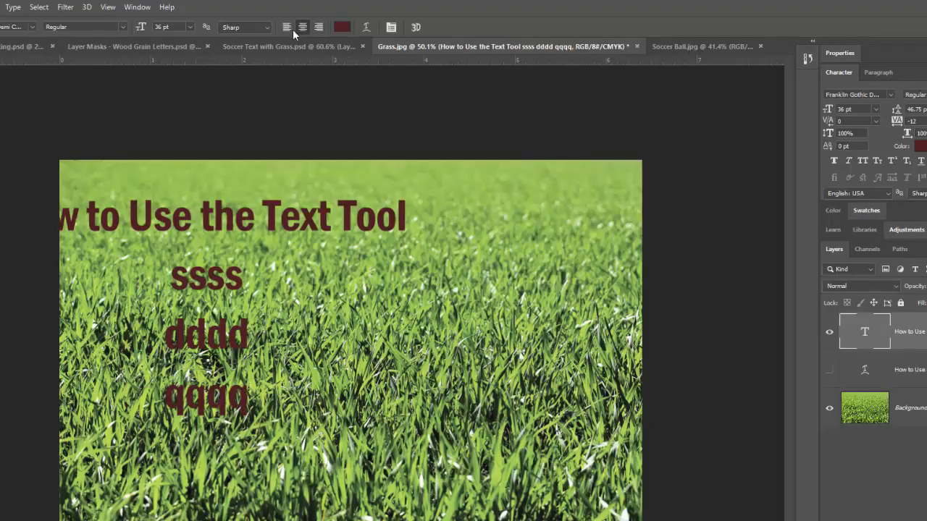
{"action": "left_click", "coordinate": [286, 31]}
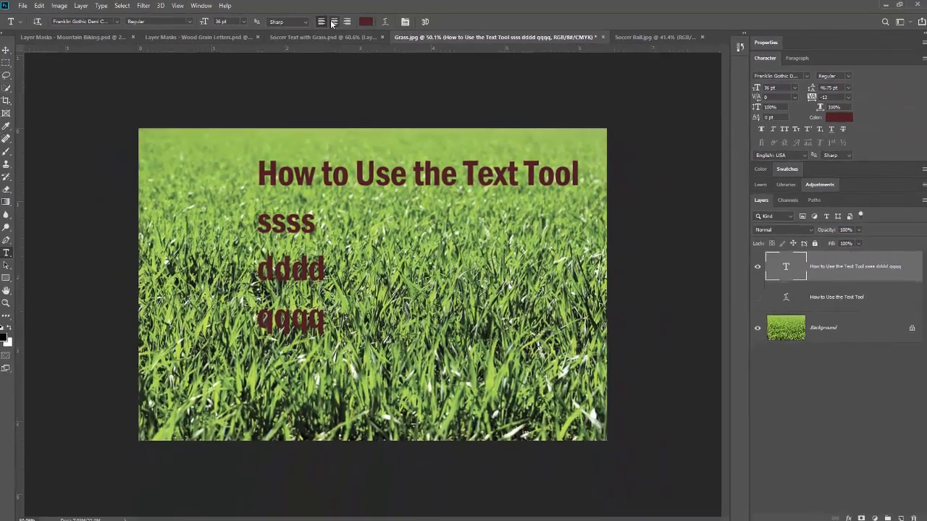
{"action": "left_click", "coordinate": [333, 22]}
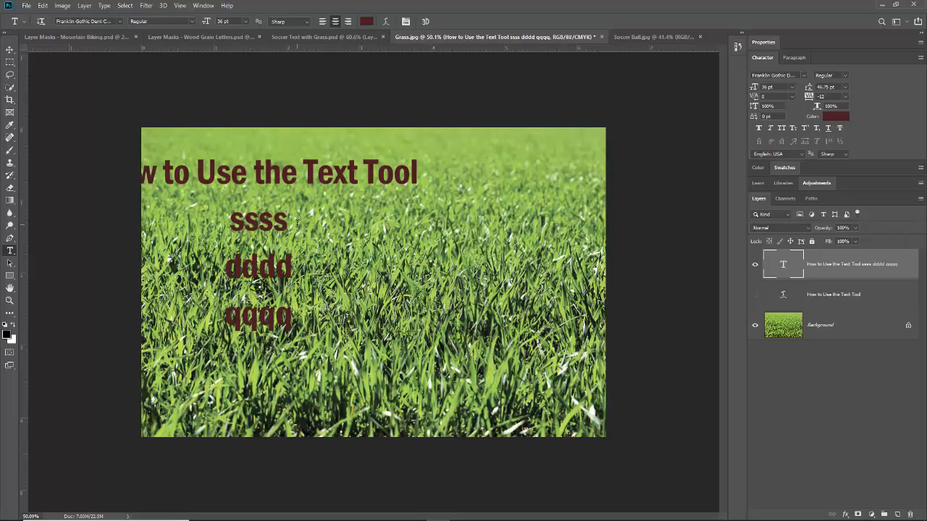
- Move the text layer about 1.58 in to the right so its lines are centered horizontally on the grass image
{"action": "key", "text": "v"}
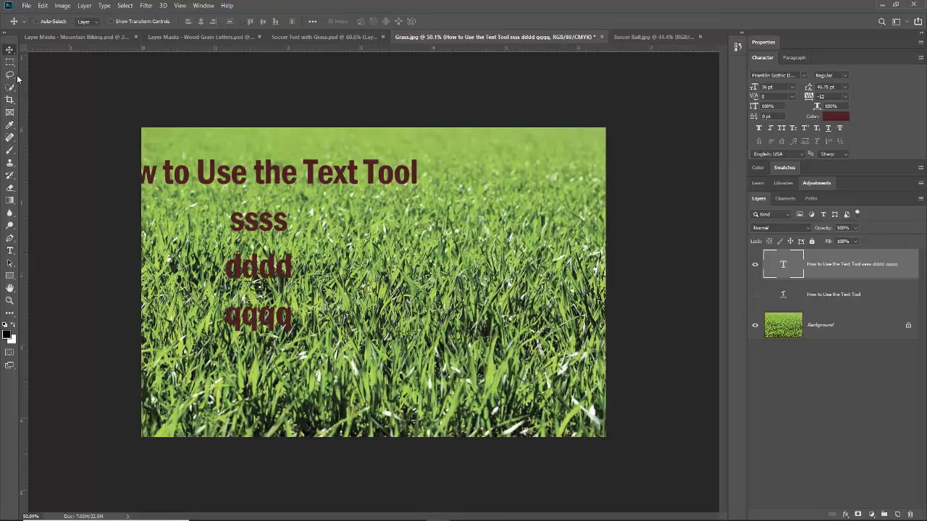
{"action": "left_click_drag", "start_coordinate": [248, 179], "coordinate": [354, 183]}
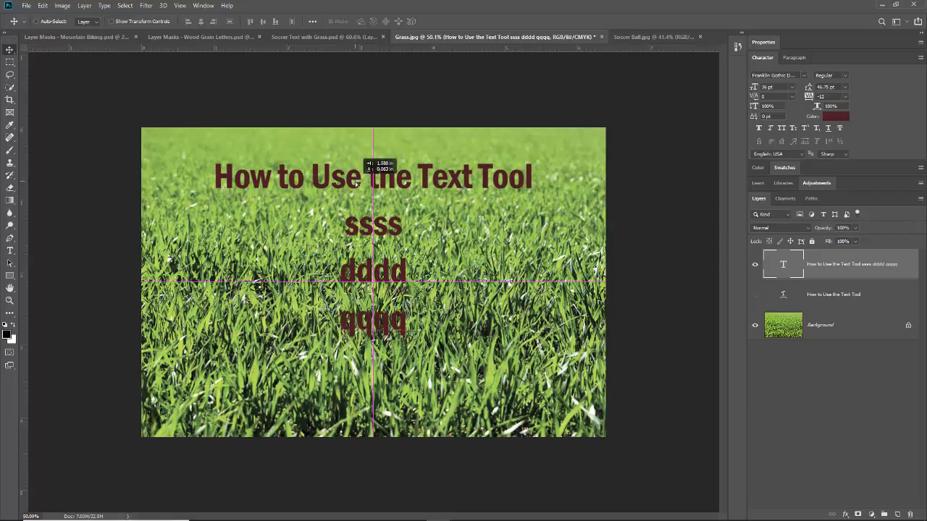
{"action": "left_click_drag", "start_coordinate": [355, 184], "coordinate": [355, 179]}
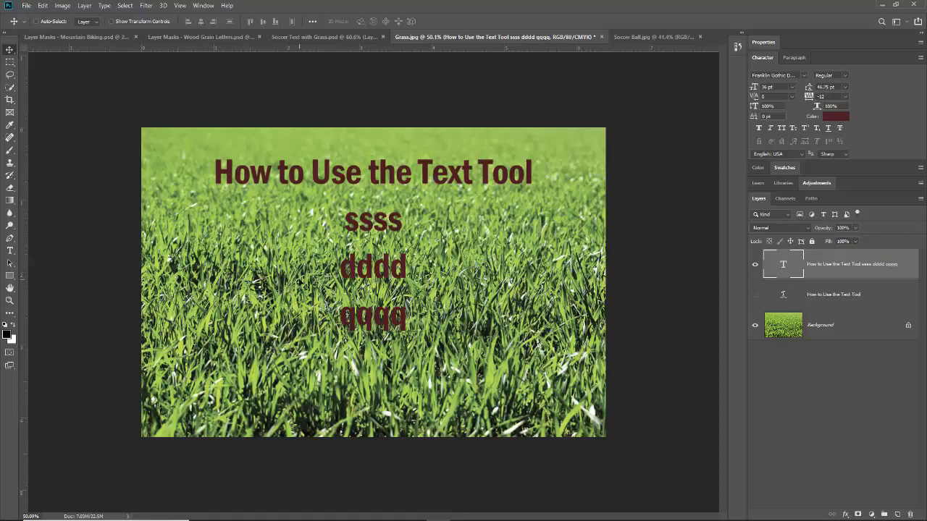
- Start a new text layer with the Type tool on the grass near the "qqqq" line and cancel it
{"action": "key", "text": "t"}
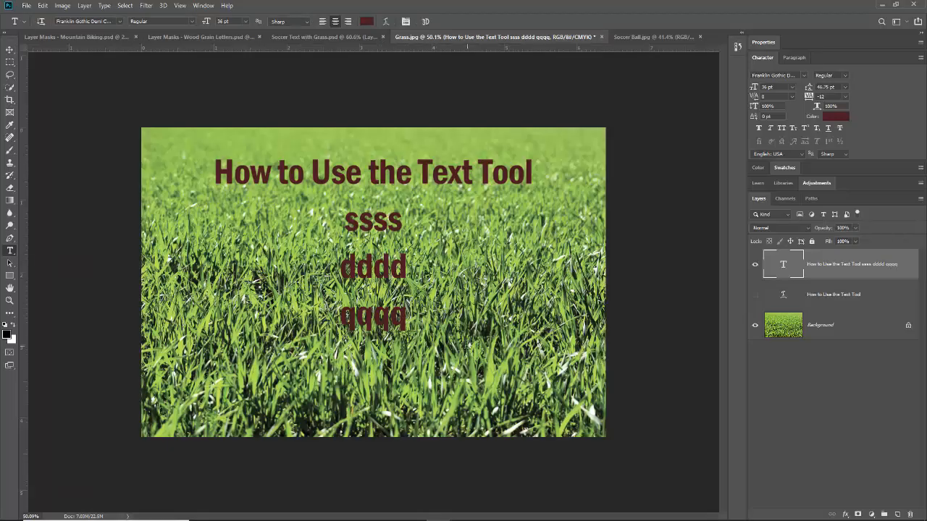
{"action": "left_click", "coordinate": [467, 346]}
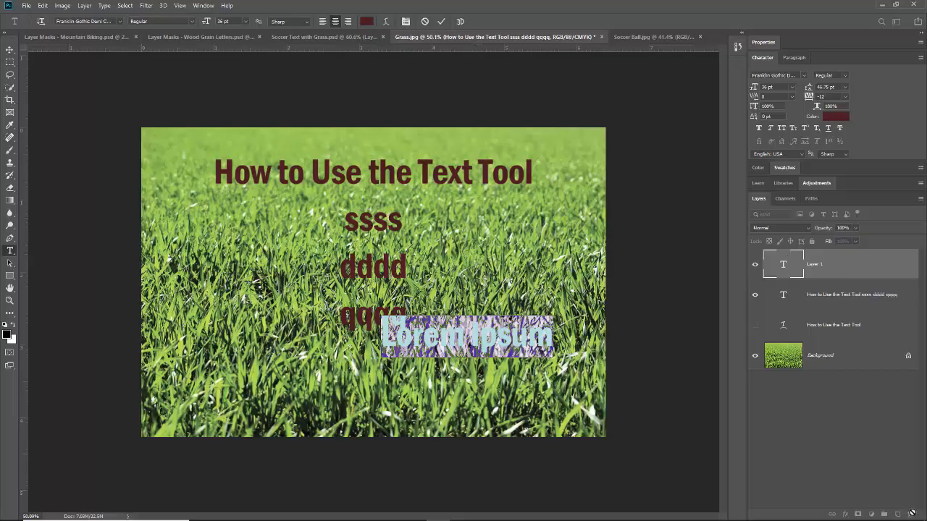
{"action": "left_click", "coordinate": [426, 21]}
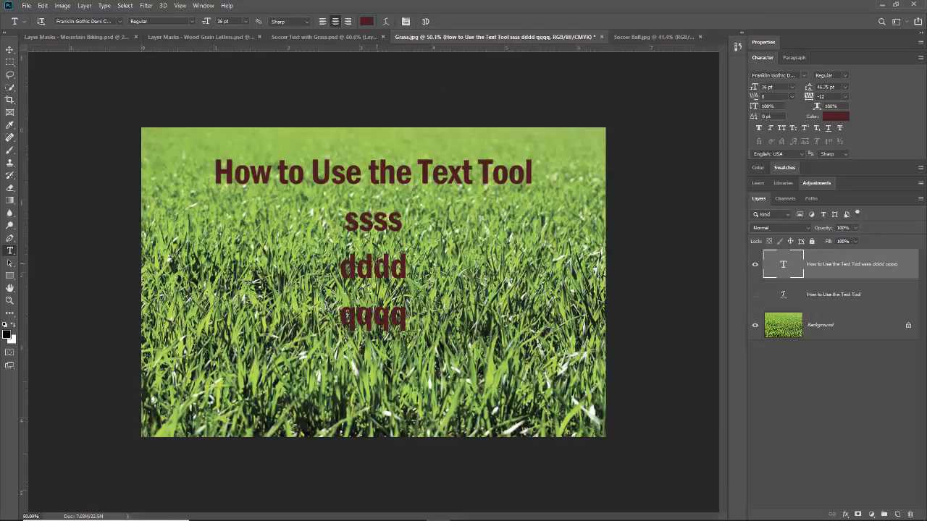
- Reopen the four-line text for editing, select only the title line and set its font size to 48 pt
{"action": "left_click", "coordinate": [371, 267]}
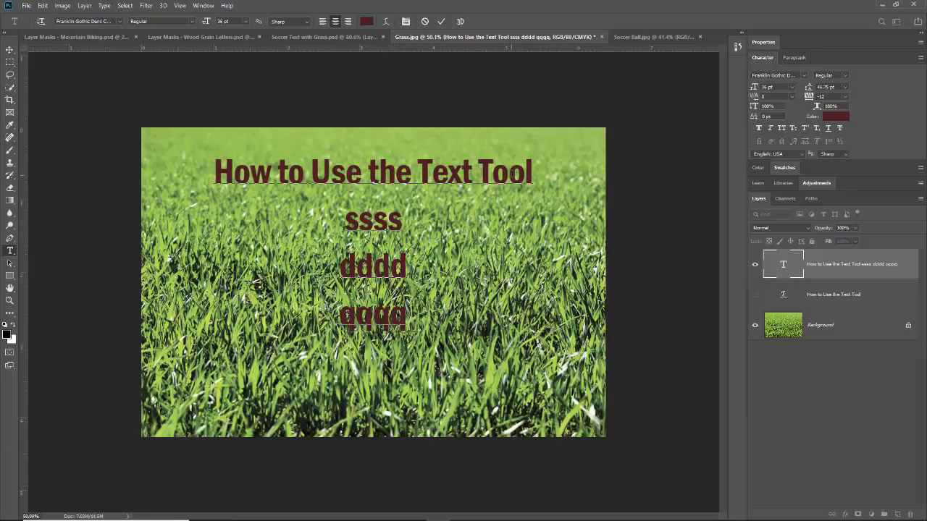
{"action": "left_click_drag", "start_coordinate": [214, 168], "coordinate": [533, 181]}
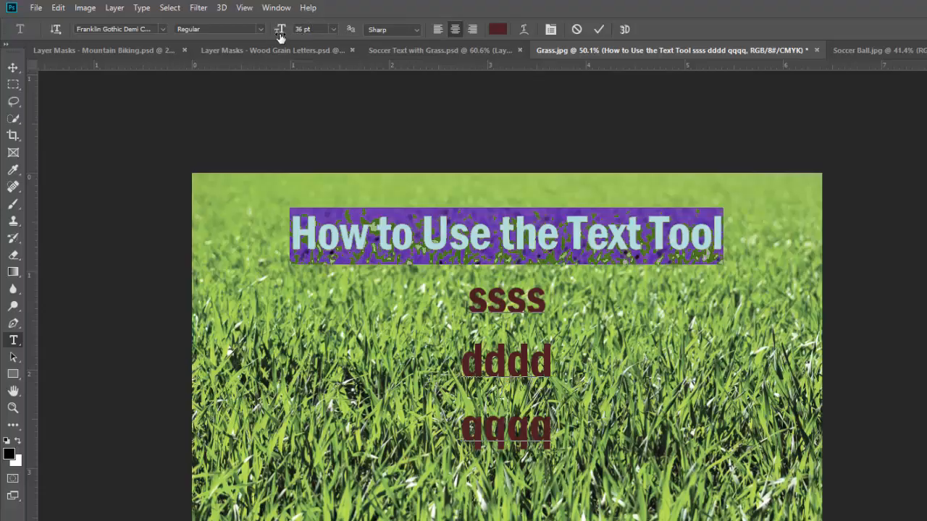
{"action": "left_click", "coordinate": [333, 29]}
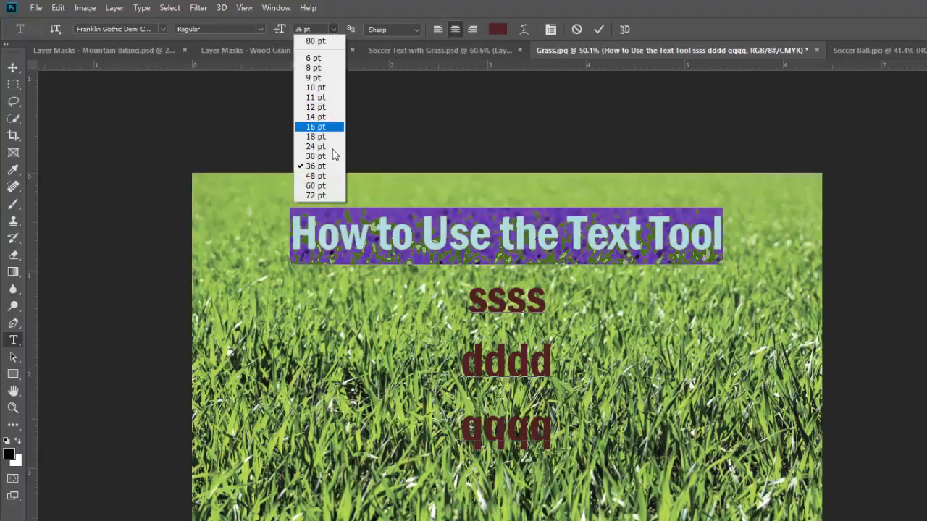
{"action": "left_click", "coordinate": [327, 178]}
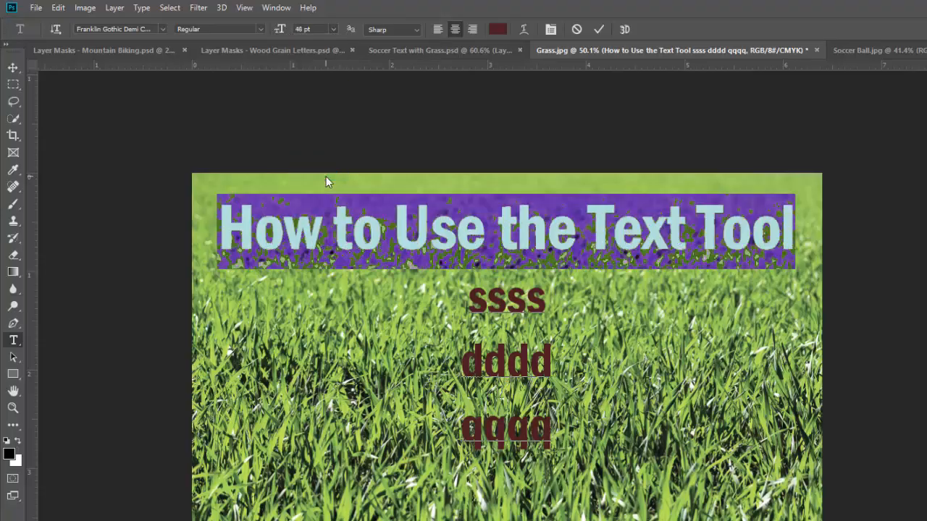
- Change the selected title line's font to Rockwell Condensed in the Bold style
{"action": "left_click", "coordinate": [163, 29]}
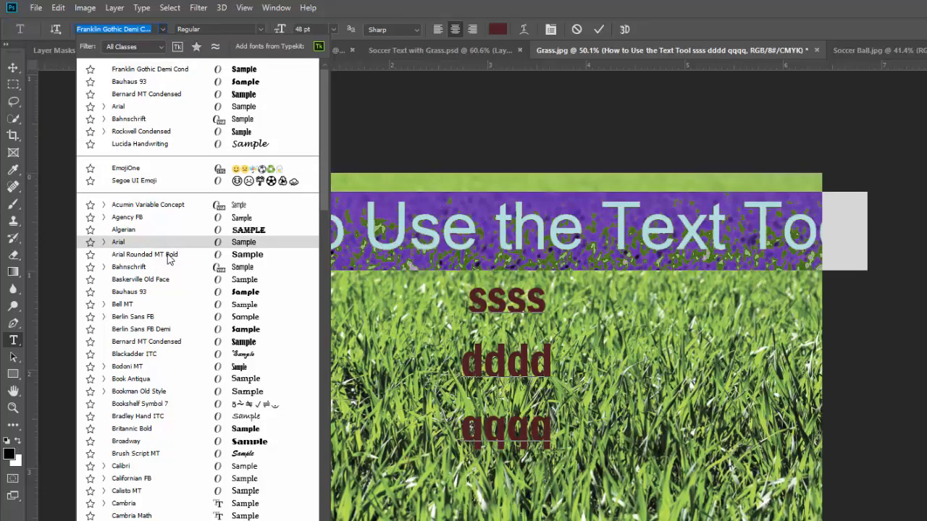
{"action": "left_click", "coordinate": [166, 133]}
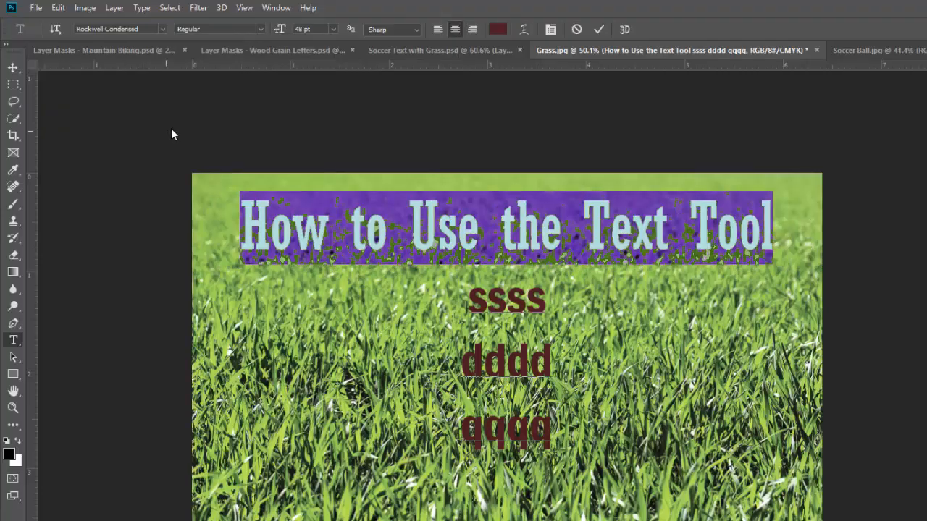
{"action": "left_click", "coordinate": [259, 29]}
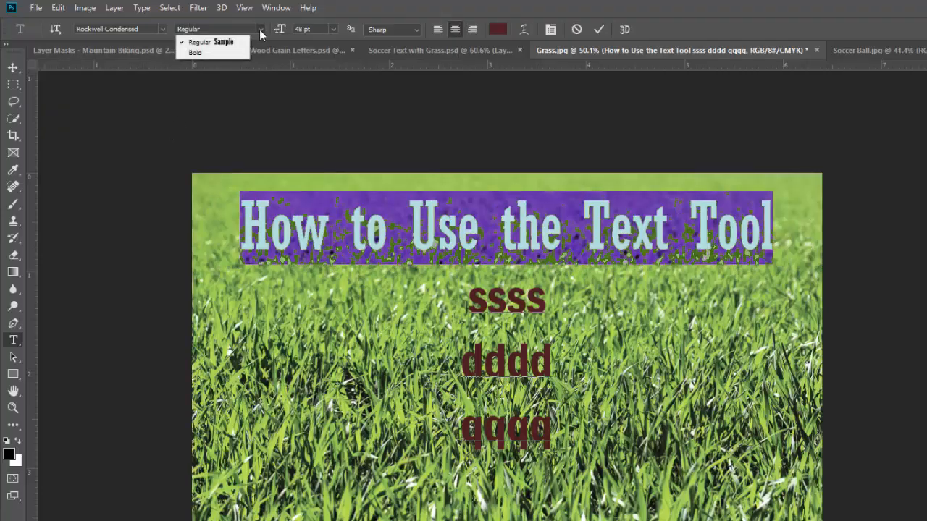
{"action": "left_click", "coordinate": [205, 53]}
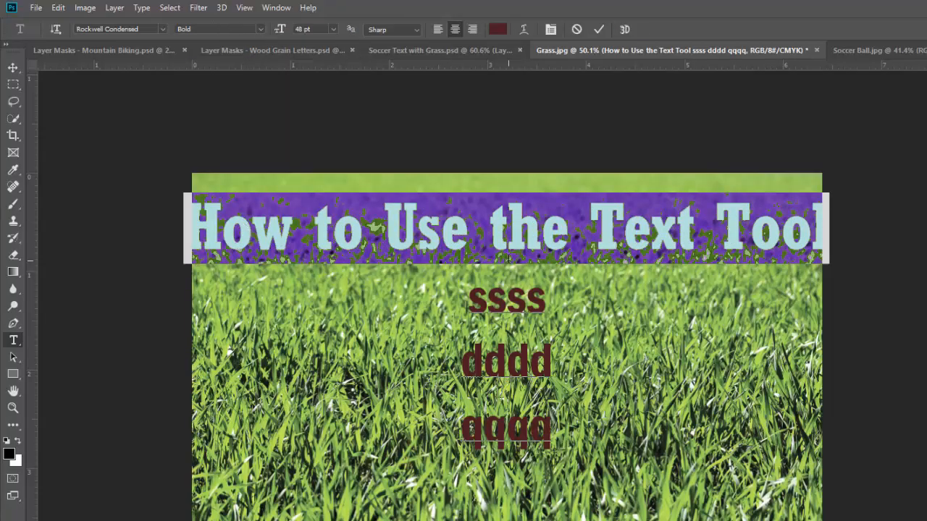
- Reduce the selected title line's font size to 44 pt and fine-tune it to 43 pt
{"action": "left_click", "coordinate": [333, 29]}
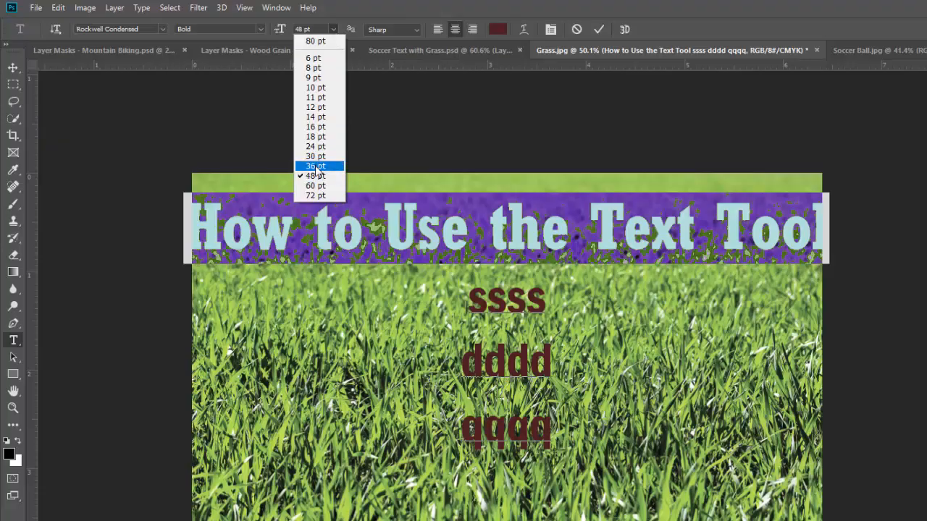
{"action": "left_click", "coordinate": [311, 30]}
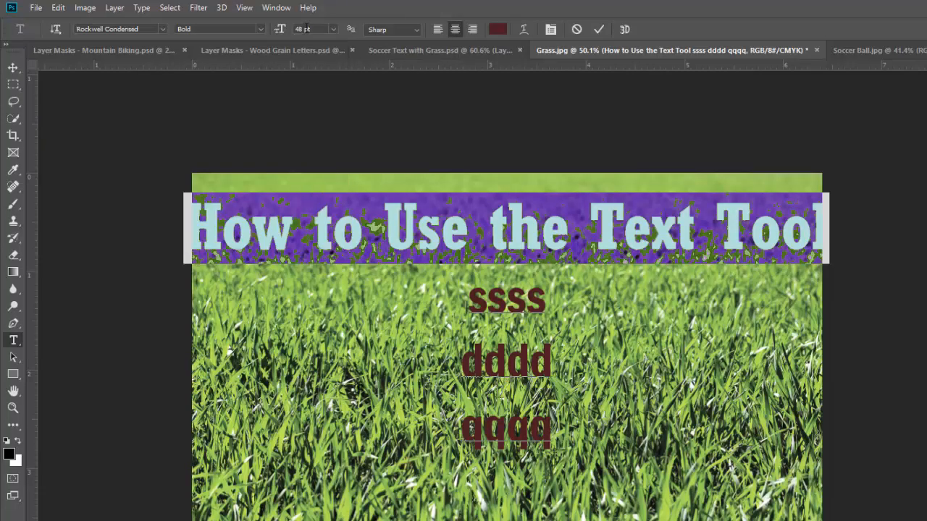
{"action": "double_click", "coordinate": [313, 30]}
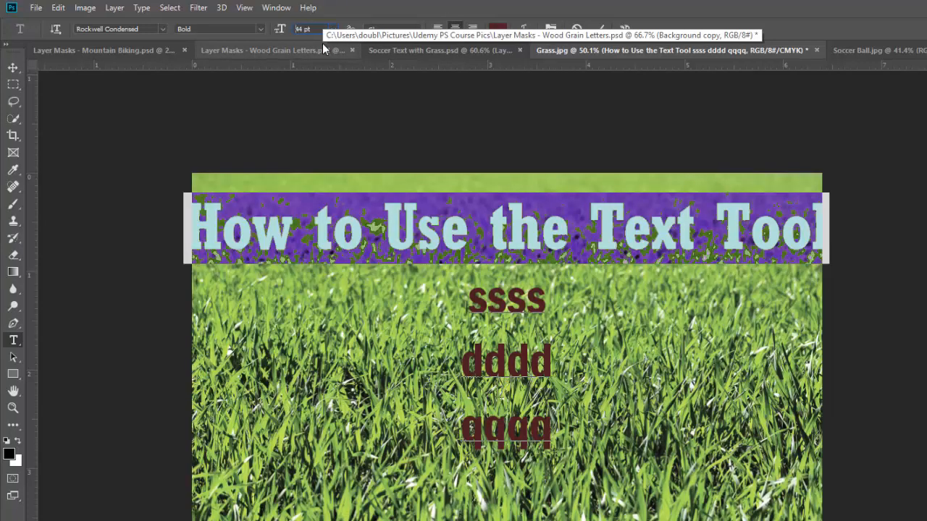
{"action": "key", "text": "Return"}
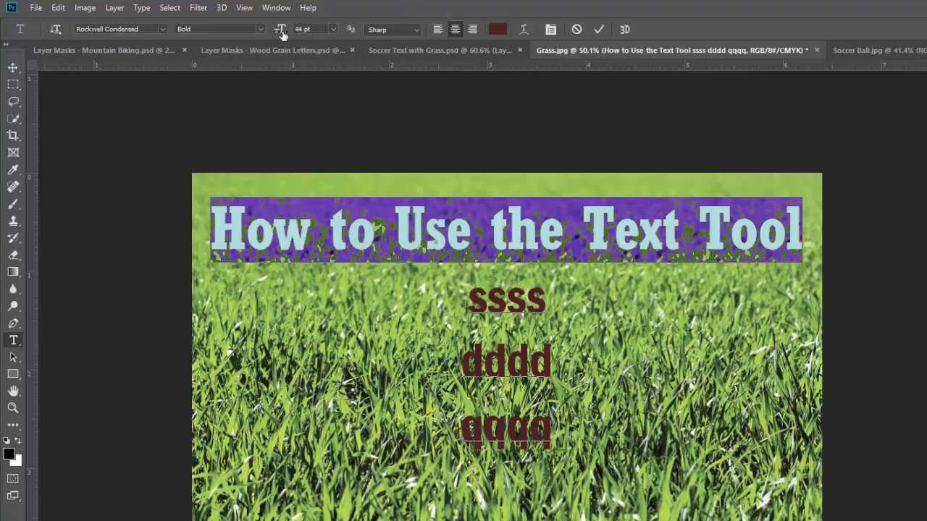
{"action": "left_click_drag", "start_coordinate": [282, 35], "coordinate": [282, 34]}
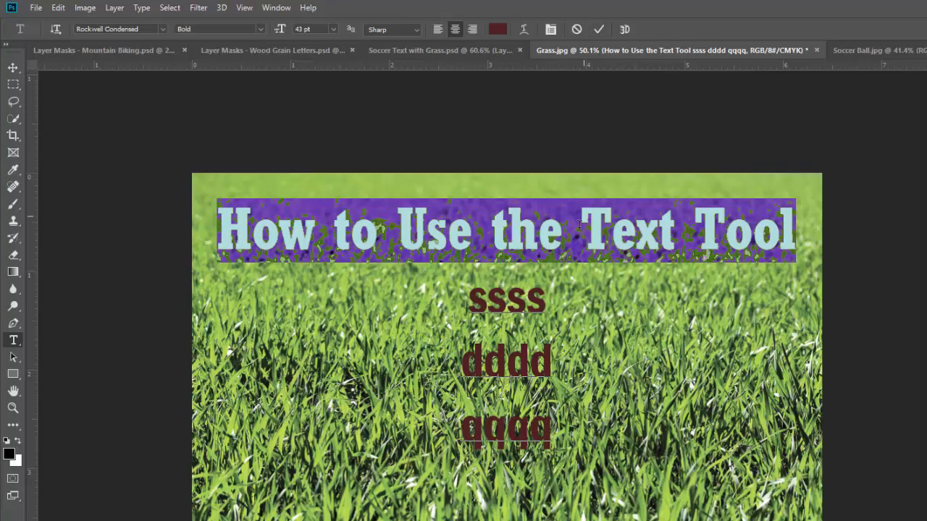
- Select the "ssss", "dddd" and "qqqq" lines below the title and delete them
{"action": "left_click", "coordinate": [483, 298]}
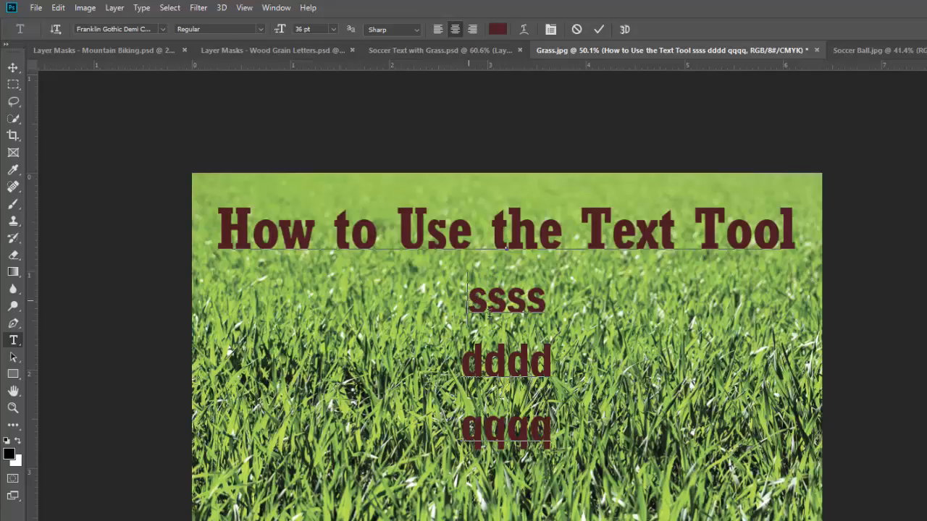
{"action": "left_click_drag", "start_coordinate": [488, 315], "coordinate": [554, 437]}
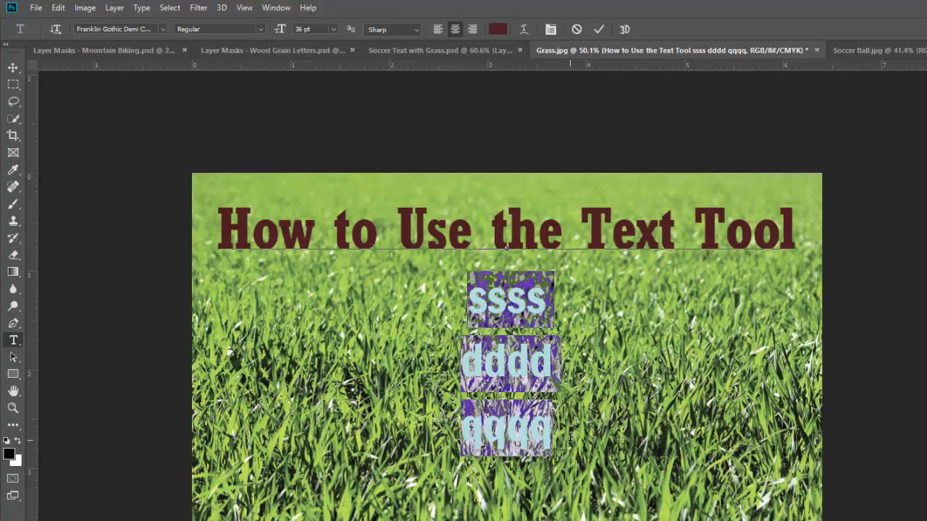
{"action": "key", "text": "BackSpace"}
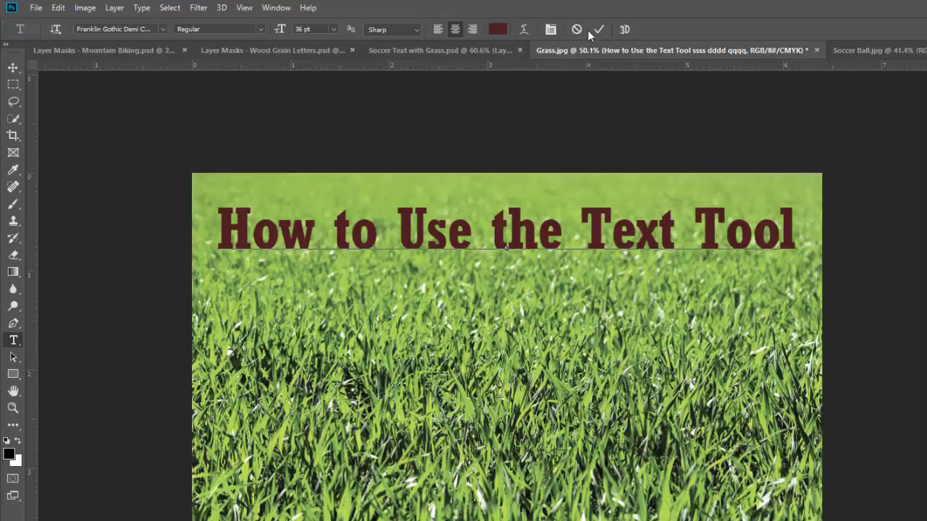
- Open the Warp Text settings for the title, clear them of the text and choose the Arc style
{"action": "left_click", "coordinate": [526, 30]}
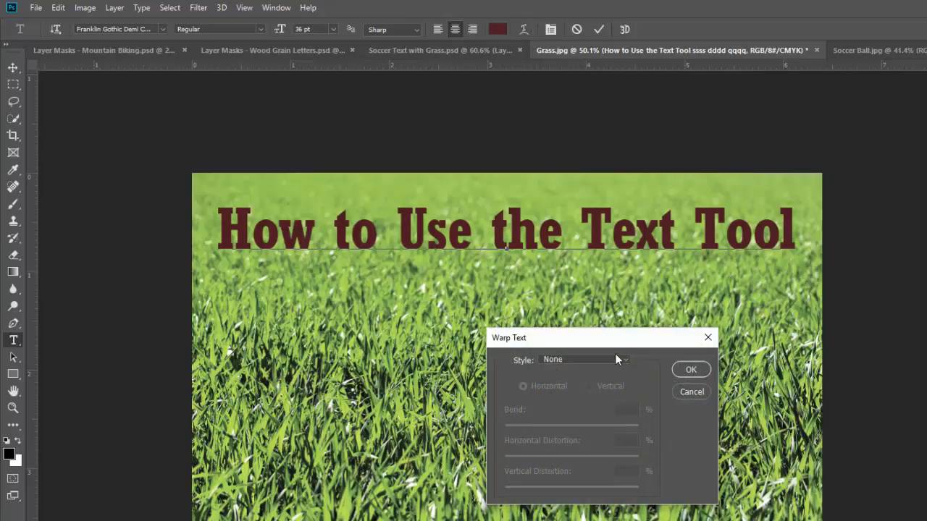
{"action": "left_click_drag", "start_coordinate": [615, 343], "coordinate": [498, 383]}
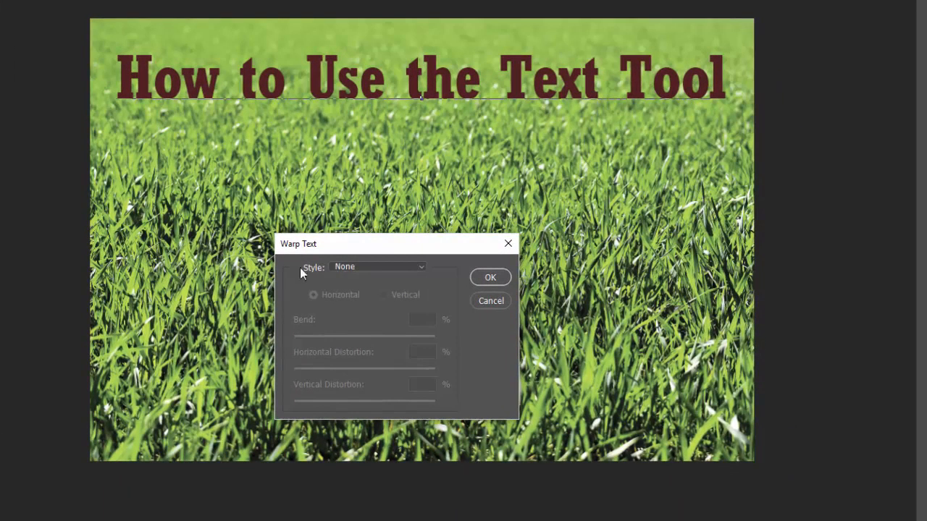
{"action": "left_click", "coordinate": [422, 267]}
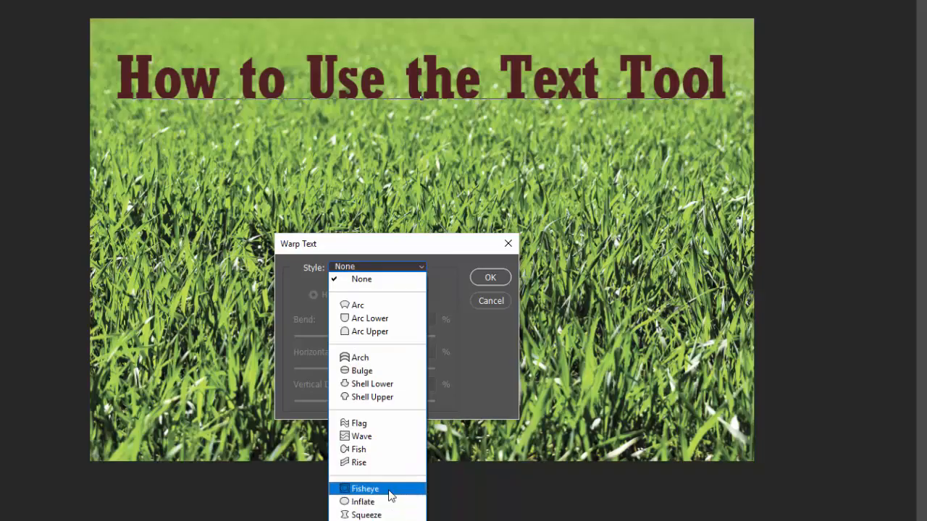
{"action": "left_click", "coordinate": [364, 306]}
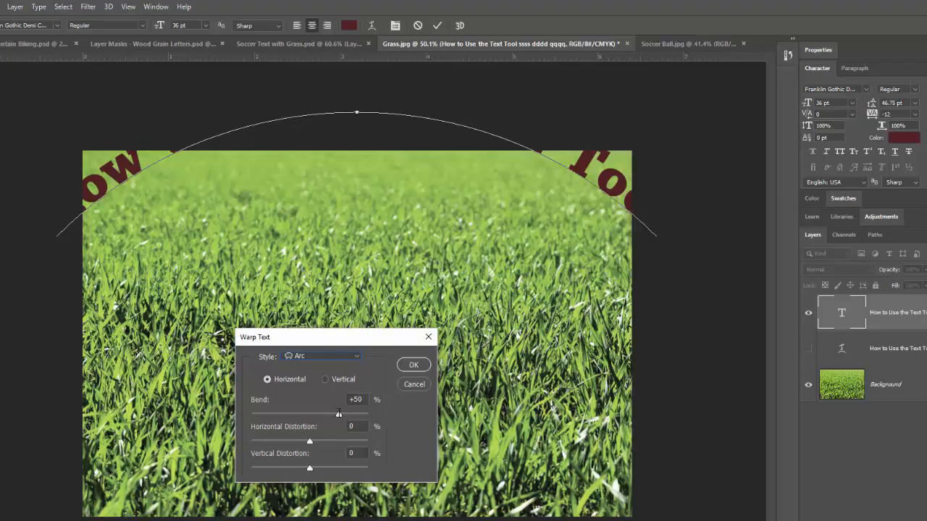
- Lower the Arc warp's bend to +12%, try a horizontal distortion of +3% and reset that distortion to 0
{"action": "left_click_drag", "start_coordinate": [338, 414], "coordinate": [336, 414]}
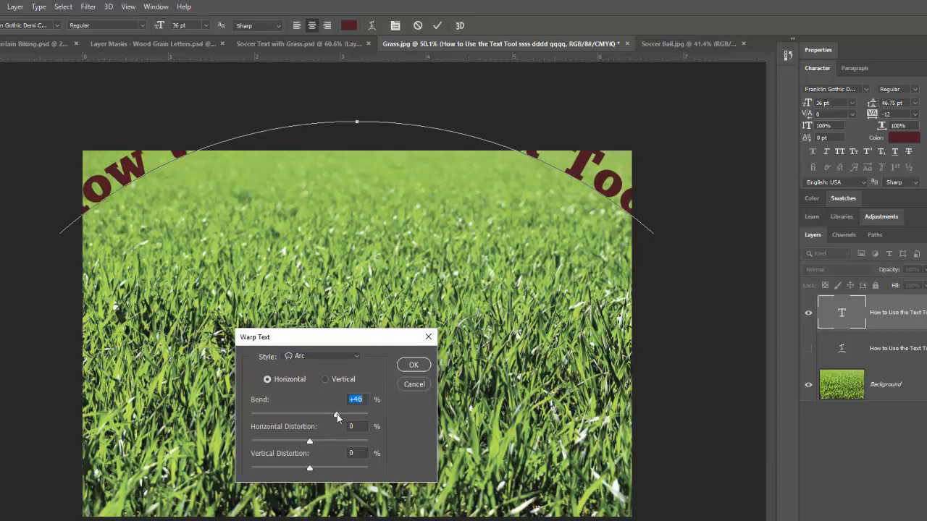
{"action": "left_click_drag", "start_coordinate": [336, 414], "coordinate": [320, 417]}
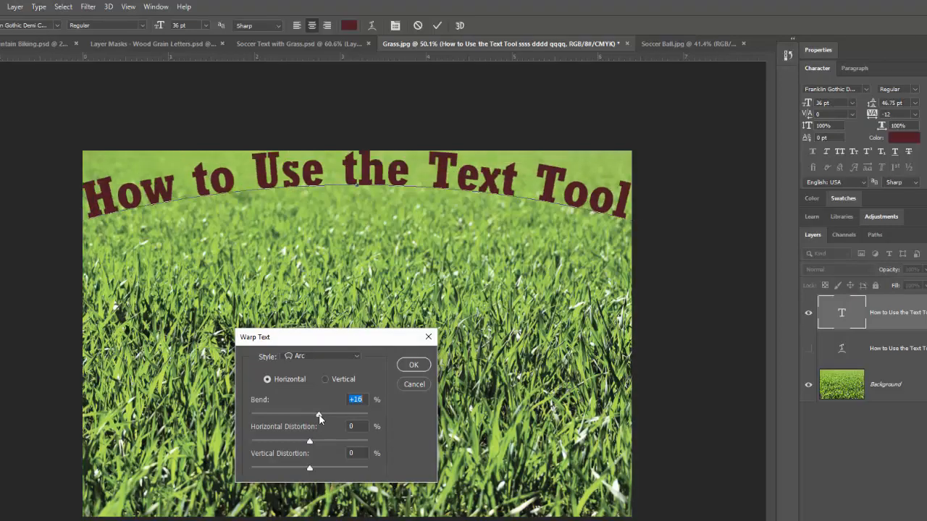
{"action": "left_click_drag", "start_coordinate": [319, 418], "coordinate": [316, 416]}
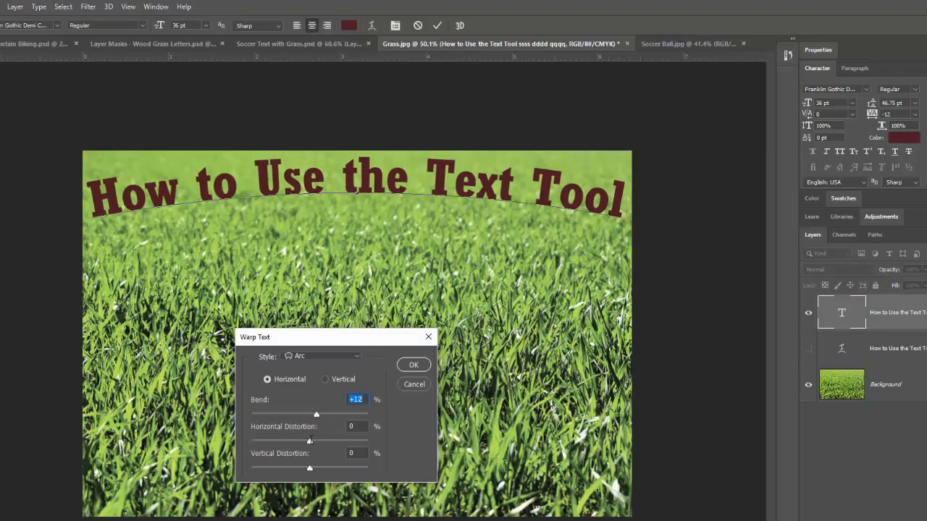
{"action": "mouse_move", "coordinate": [310, 442]}
{"action": "left_mouse_down"}
{"action": "mouse_move", "coordinate": [265, 441]}
{"action": "mouse_move", "coordinate": [358, 442]}
{"action": "mouse_move", "coordinate": [351, 450]}
{"action": "mouse_move", "coordinate": [312, 449]}
{"action": "left_mouse_up"}
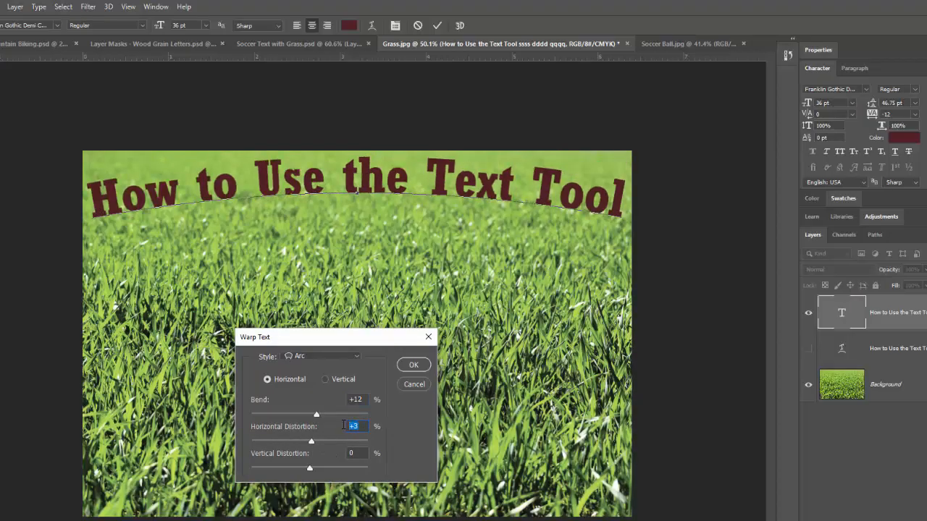
{"action": "type", "text": "0"}
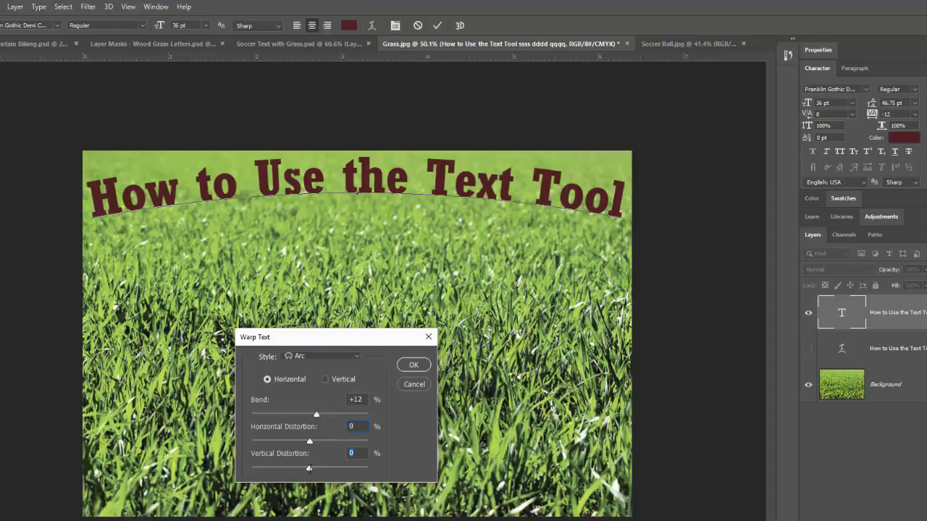
- Try a positive vertical distortion on the Arc warp, reset it to 0, and apply the warp with a bend of +17%
{"action": "left_click_drag", "start_coordinate": [311, 468], "coordinate": [349, 468]}
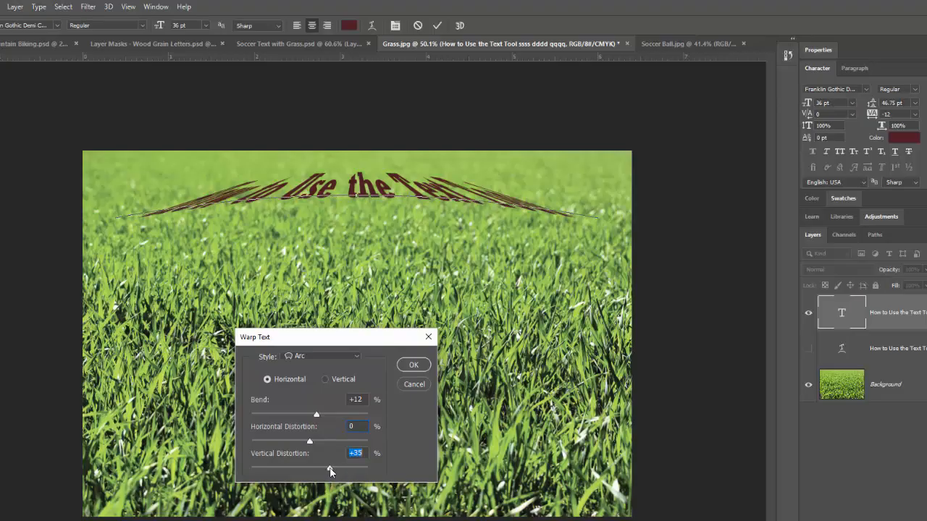
{"action": "left_click_drag", "start_coordinate": [349, 468], "coordinate": [309, 470]}
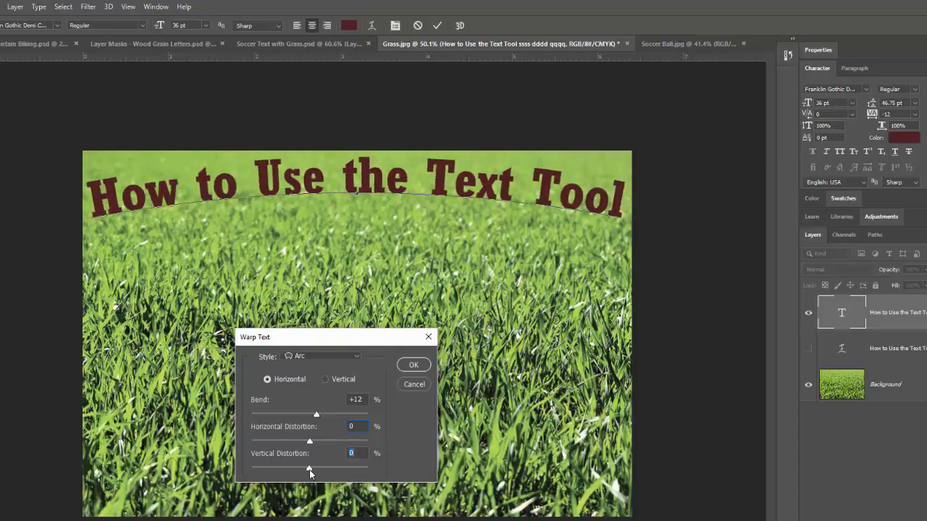
{"action": "left_click", "coordinate": [315, 413]}
{"action": "mouse_move", "coordinate": [316, 413]}
{"action": "left_mouse_down"}
{"action": "mouse_move", "coordinate": [295, 415]}
{"action": "mouse_move", "coordinate": [319, 418]}
{"action": "left_mouse_up"}
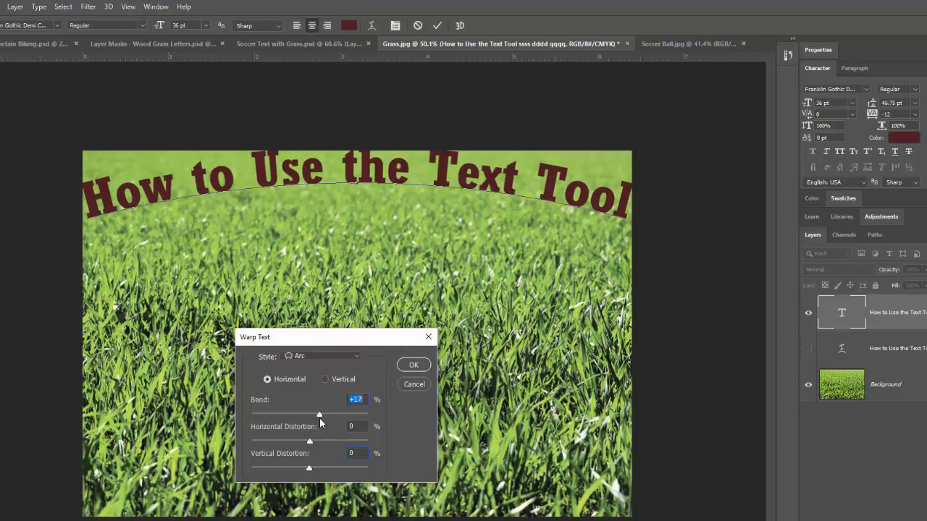
{"action": "left_click", "coordinate": [412, 365]}
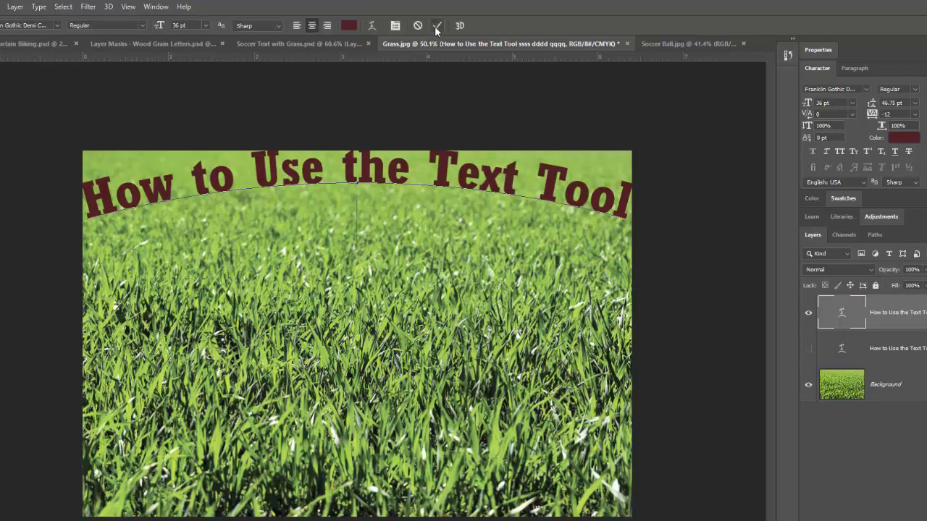
- Select the whole arched title, reduce its font size to 39 pt and commit the edit
{"action": "triple_click", "coordinate": [345, 168]}
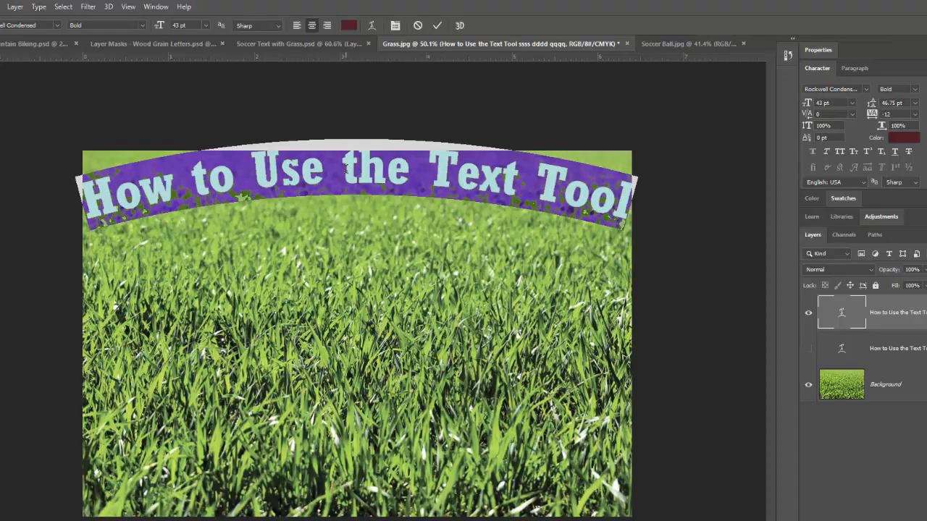
{"action": "left_click", "coordinate": [159, 26]}
{"action": "key", "text": "Down"}
{"action": "key", "text": "Down"}
{"action": "key", "text": "Down"}
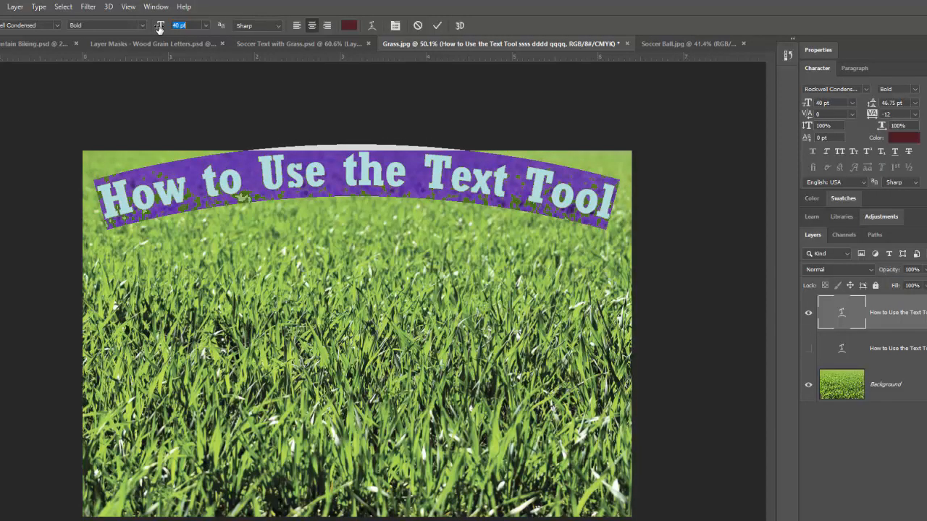
{"action": "left_click_drag", "start_coordinate": [160, 27], "coordinate": [158, 28]}
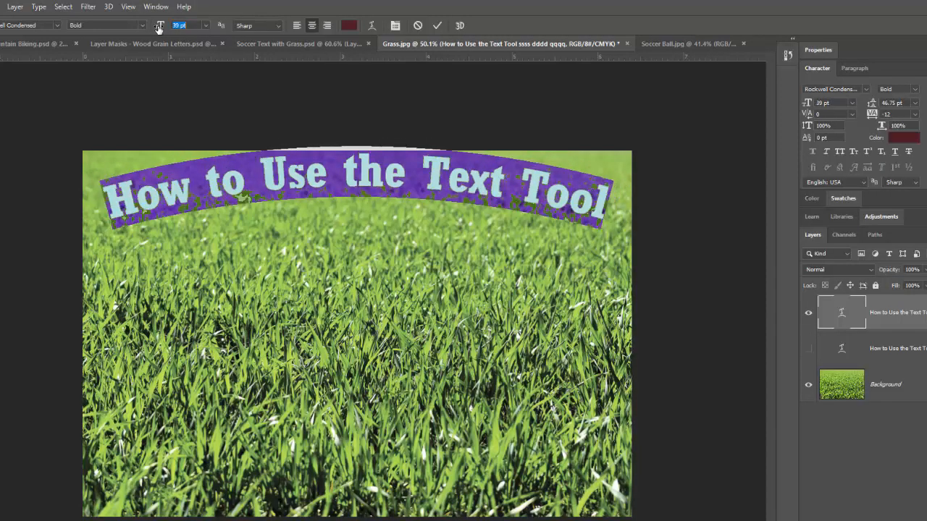
{"action": "left_click", "coordinate": [436, 28]}
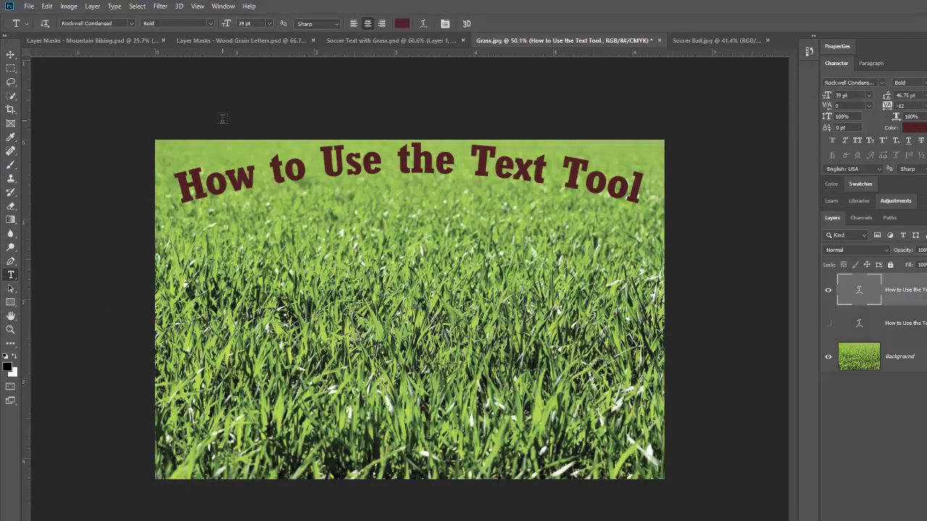
- Move the arched title down from the image's upper edge with the Move tool and nudge it slightly lower
{"action": "key", "text": "v"}
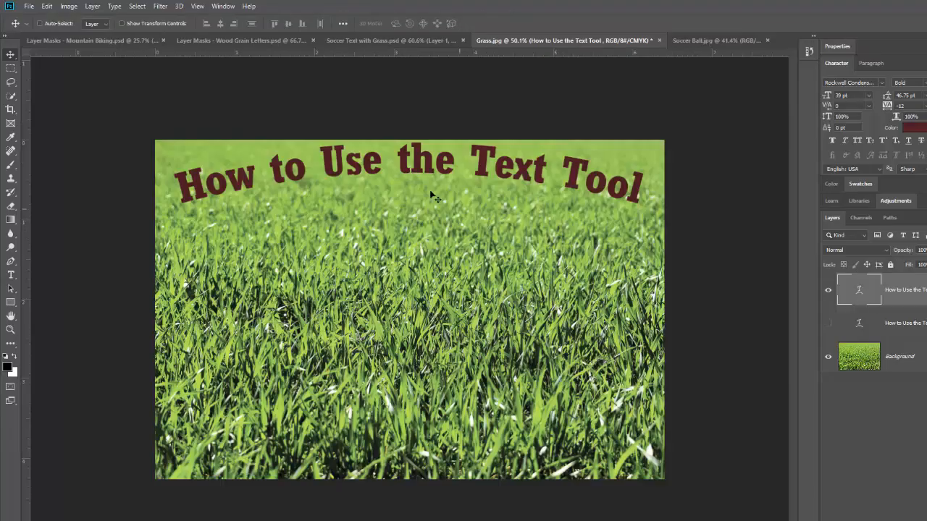
{"action": "left_click_drag", "start_coordinate": [415, 170], "coordinate": [416, 185]}
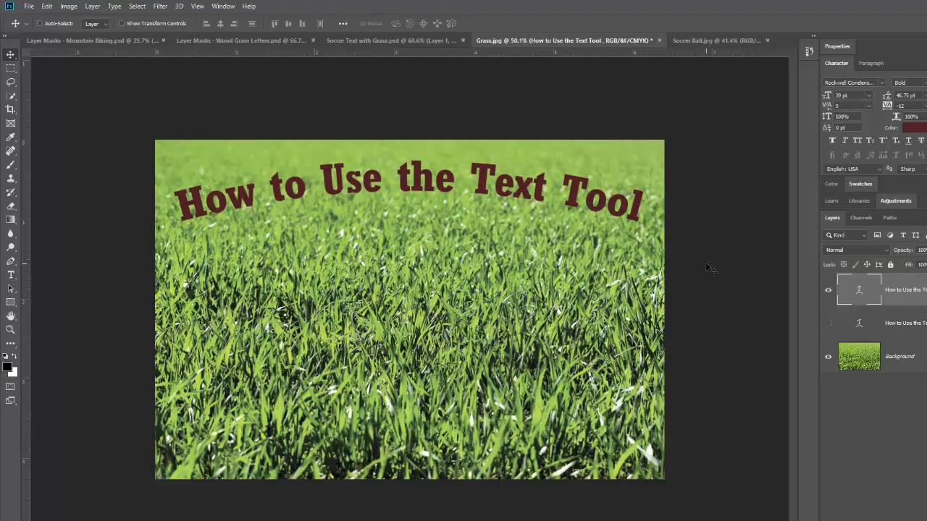
{"action": "key", "text": "Down"}
{"action": "key", "text": "Down"}
{"action": "key", "text": "Down"}
{"action": "key", "text": "Down"}
{"action": "key", "text": "Down"}
{"action": "key", "text": "Down"}
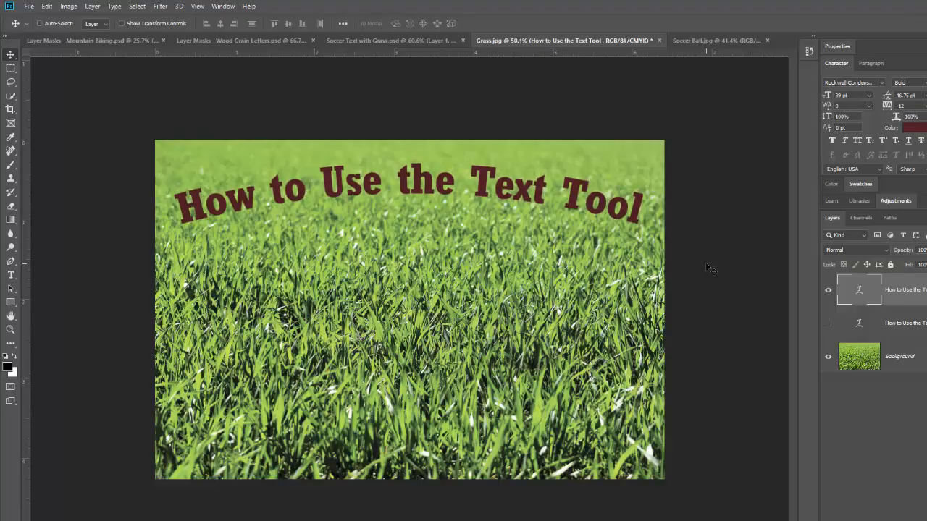
{"action": "key", "text": "Down"}
{"action": "key", "text": "Down"}
{"action": "key", "text": "Down"}
{"action": "key", "text": "Down"}
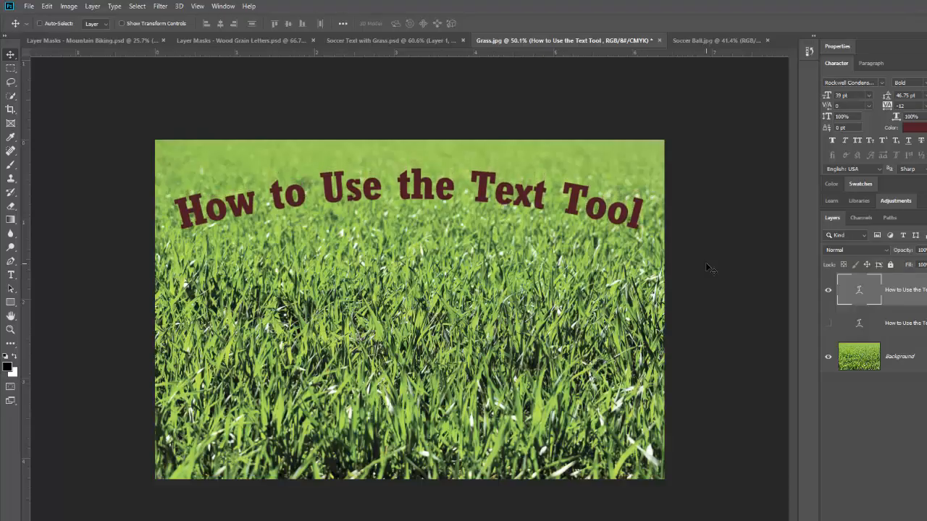
- Nudge the title repeatedly down and up over the grass, settling it in the upper part of the image
{"action": "key", "text": "Down"}
{"action": "key", "text": "Down"}
{"action": "key", "text": "Down"}
{"action": "key", "text": "Down"}
{"action": "key", "text": "Down"}
{"action": "key", "text": "Down"}
{"action": "key", "text": "Down"}
{"action": "key", "text": "Down"}
{"action": "key", "text": "Down"}
{"action": "key", "text": "Down"}
{"action": "key", "text": "Down"}
{"action": "key", "text": "Down"}
{"action": "key", "text": "Down"}
{"action": "key", "text": "Down"}
{"action": "key", "text": "Down"}
{"action": "key", "text": "Down"}
{"action": "key", "text": "Down"}
{"action": "key", "text": "Down"}
{"action": "key", "text": "Down"}
{"action": "key", "text": "Down"}
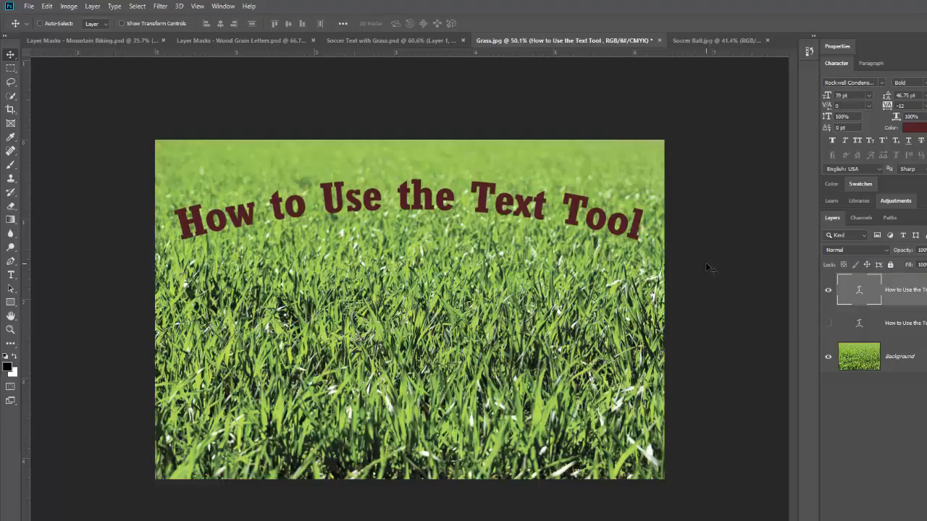
{"action": "key", "text": "Up"}
{"action": "key", "text": "Up"}
{"action": "key", "text": "Up"}
{"action": "key", "text": "Up"}
{"action": "key", "text": "Up"}
{"action": "key", "text": "Up"}
{"action": "key", "text": "Up"}
{"action": "key", "text": "Up"}
{"action": "key", "text": "Up"}
{"action": "key", "text": "Up"}
{"action": "key", "text": "Up"}
{"action": "key", "text": "Up"}
{"action": "key", "text": "Up"}
{"action": "key", "text": "Up"}
{"action": "key", "text": "Up"}
{"action": "key", "text": "Up"}
{"action": "key", "text": "Up"}
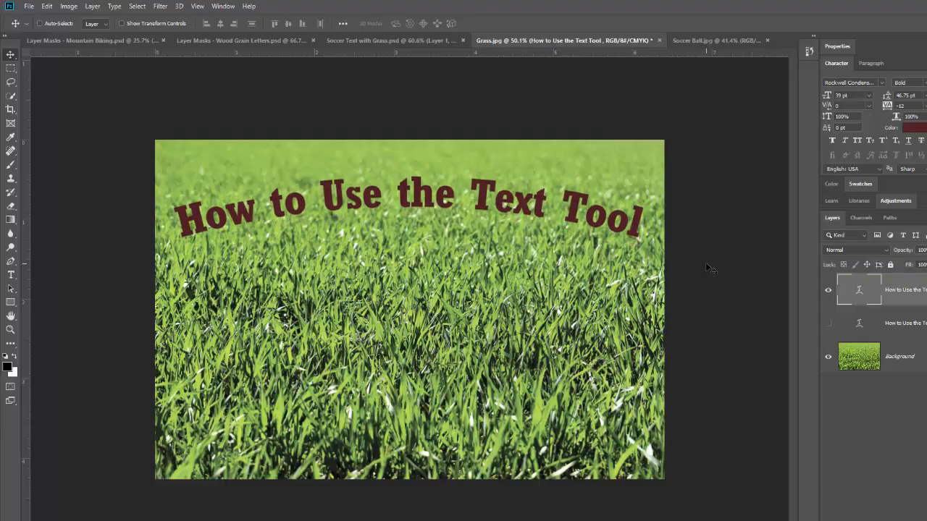
{"action": "key", "text": "Down"}
{"action": "key", "text": "Down"}
{"action": "key", "text": "Down"}
{"action": "key", "text": "Down"}
{"action": "key", "text": "Down"}
{"action": "key", "text": "Down"}
{"action": "key", "text": "Down"}
{"action": "key", "text": "Down"}
{"action": "key", "text": "Down"}
{"action": "key", "text": "Down"}
{"action": "key", "text": "Down"}
{"action": "key", "text": "Down"}
{"action": "key", "text": "Down"}
{"action": "key", "text": "Down"}
{"action": "key", "text": "Down"}
{"action": "key", "text": "Down"}
{"action": "key", "text": "Down"}
{"action": "key", "text": "Down"}
{"action": "key", "text": "Down"}
{"action": "key", "text": "Down"}
{"action": "key", "text": "Down"}
{"action": "key", "text": "Down"}
{"action": "key", "text": "Down"}
{"action": "key", "text": "Down"}
{"action": "key", "text": "Down"}
{"action": "key", "text": "Down"}
{"action": "key", "text": "Down"}
{"action": "key", "text": "Down"}
{"action": "key", "text": "Down"}
{"action": "key", "text": "Down"}
{"action": "key", "text": "Down"}
{"action": "key", "text": "Down"}
{"action": "key", "text": "Down"}
{"action": "key", "text": "Down"}
{"action": "key", "text": "Down"}
{"action": "key", "text": "Down"}
{"action": "key", "text": "Down"}
{"action": "key", "text": "Down"}
{"action": "key", "text": "Down"}
{"action": "key", "text": "Down"}
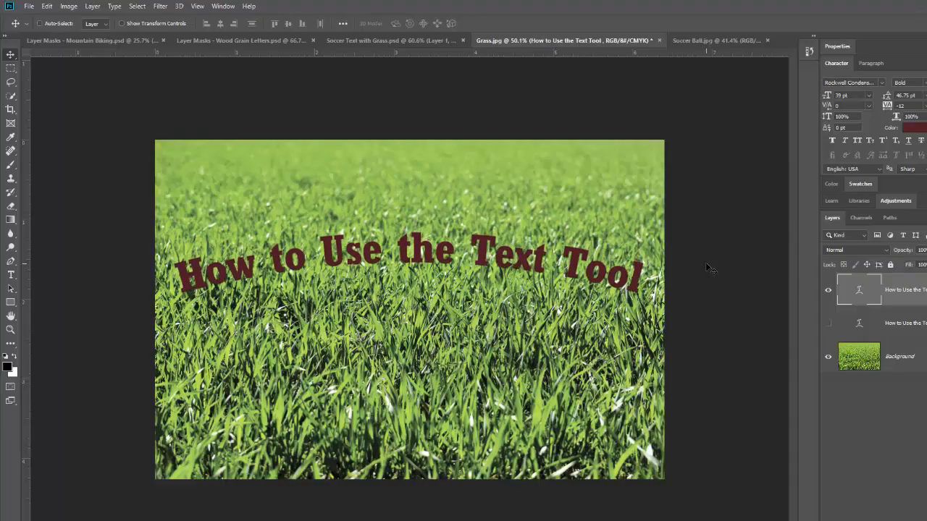
{"action": "key", "text": "Up"}
{"action": "key", "text": "Up"}
{"action": "key", "text": "Up"}
{"action": "key", "text": "Up"}
{"action": "key", "text": "Up"}
{"action": "key", "text": "Up"}
{"action": "key", "text": "Up"}
{"action": "key", "text": "Up"}
{"action": "key", "text": "Up"}
{"action": "key", "text": "Up"}
{"action": "key", "text": "Up"}
{"action": "key", "text": "Up"}
{"action": "key", "text": "Up"}
{"action": "key", "text": "Up"}
{"action": "key", "text": "Up"}
{"action": "key", "text": "Up"}
{"action": "key", "text": "Up"}
{"action": "key", "text": "Up"}
{"action": "key", "text": "Up"}
{"action": "key", "text": "Up"}
{"action": "key", "text": "Up"}
{"action": "key", "text": "Up"}
{"action": "key", "text": "Up"}
{"action": "key", "text": "Up"}
{"action": "key", "text": "Up"}
{"action": "key", "text": "Up"}
{"action": "key", "text": "Up"}
{"action": "key", "text": "Up"}
{"action": "key", "text": "Up"}
{"action": "key", "text": "Up"}
{"action": "key", "text": "Up"}
{"action": "key", "text": "Up"}
{"action": "key", "text": "Up"}
{"action": "key", "text": "Up"}
{"action": "key", "text": "Up"}
{"action": "key", "text": "Up"}
{"action": "key", "text": "Up"}
{"action": "key", "text": "Up"}
{"action": "key", "text": "Up"}
{"action": "key", "text": "Up"}
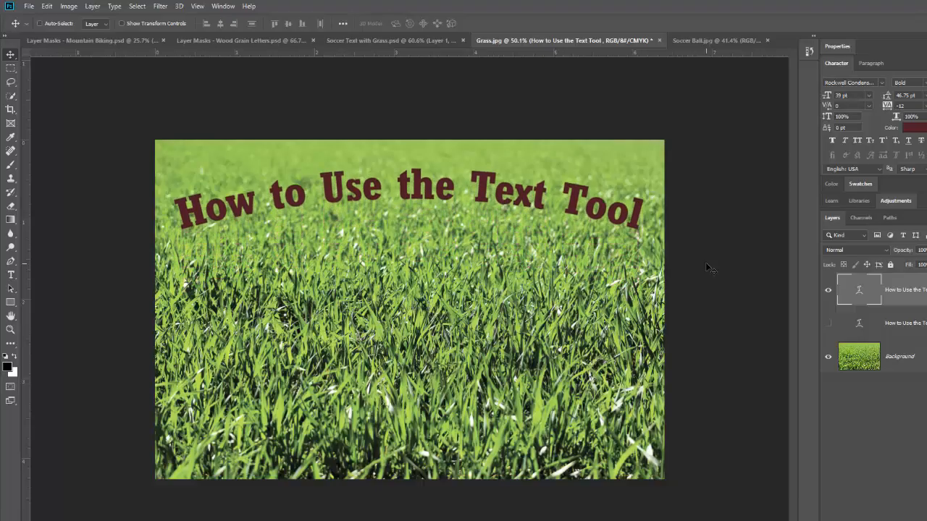
{"action": "key", "text": "Up"}
{"action": "key", "text": "Up"}
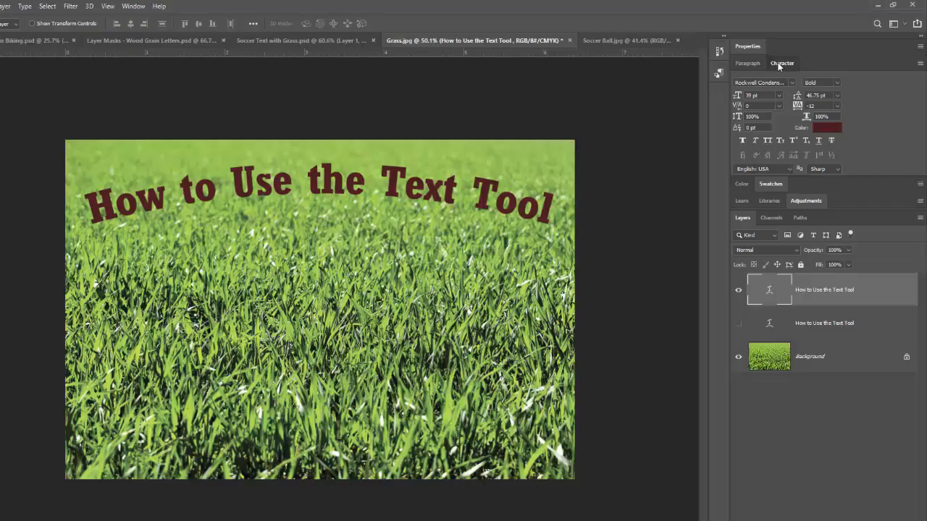
- Float the Character panel over the image and view the text color picker and font style options without changing them
{"action": "left_click_drag", "start_coordinate": [779, 67], "coordinate": [267, 290]}
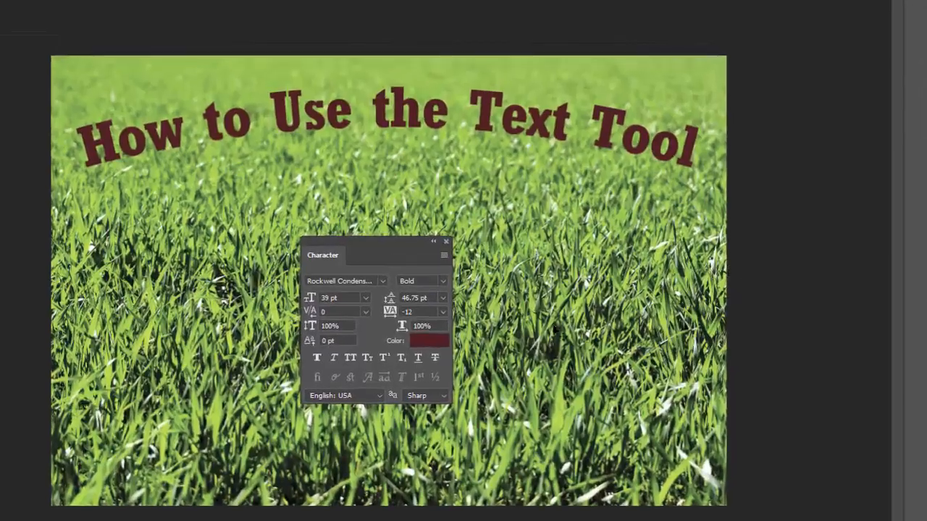
{"action": "left_click", "coordinate": [425, 346]}
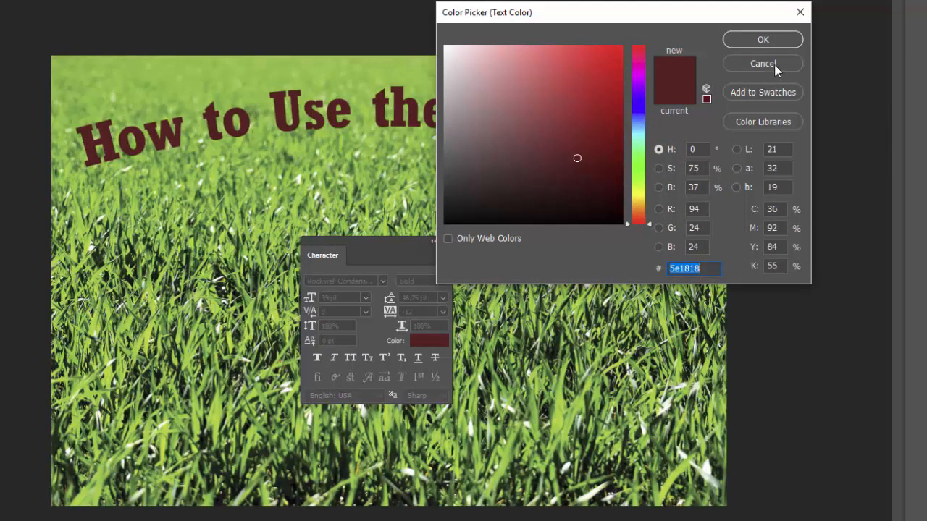
{"action": "left_click", "coordinate": [774, 65]}
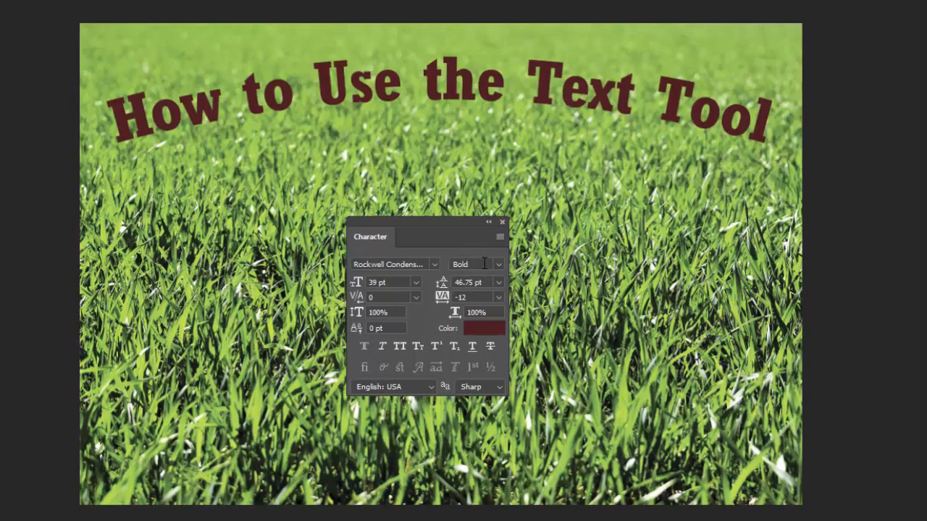
{"action": "left_click", "coordinate": [499, 264]}
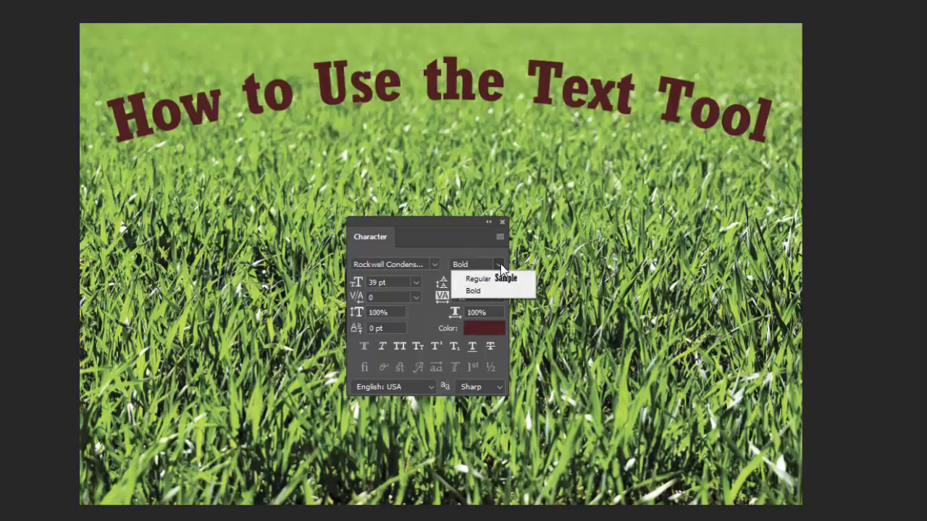
{"action": "left_click", "coordinate": [499, 264]}
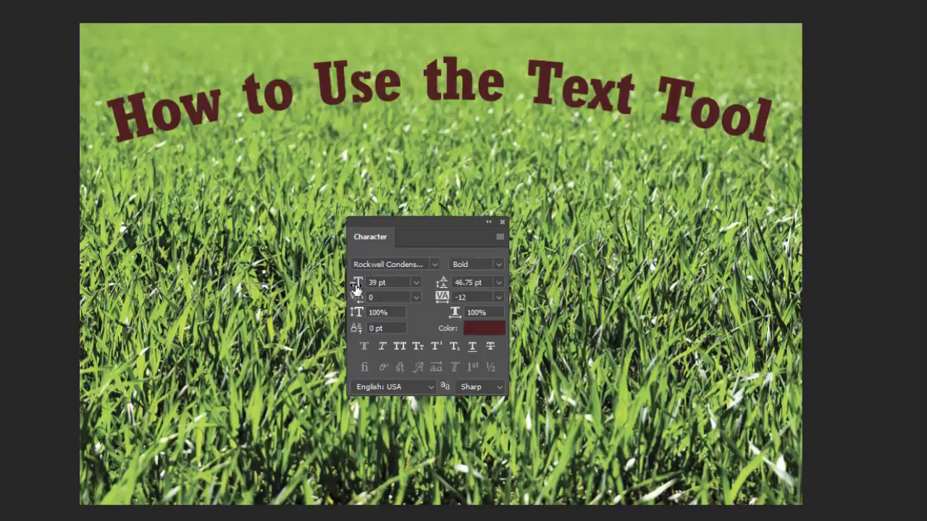
- Increase the title's font size to 40 pt and set the kerning between "x" and "t" in "Text" to 20
{"action": "left_click_drag", "start_coordinate": [361, 289], "coordinate": [355, 284]}
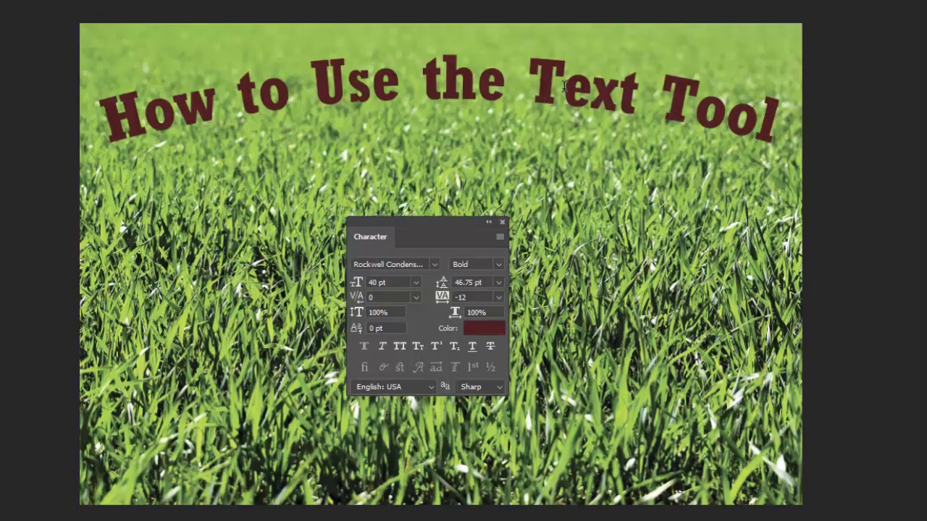
{"action": "left_click", "coordinate": [619, 92]}
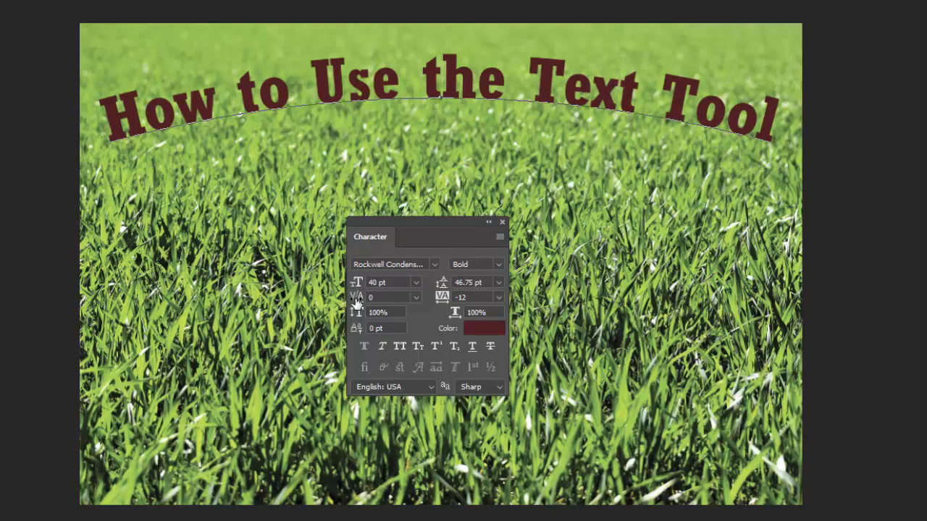
{"action": "mouse_move", "coordinate": [356, 304]}
{"action": "left_mouse_down"}
{"action": "mouse_move", "coordinate": [347, 304]}
{"action": "mouse_move", "coordinate": [356, 307]}
{"action": "left_mouse_up"}
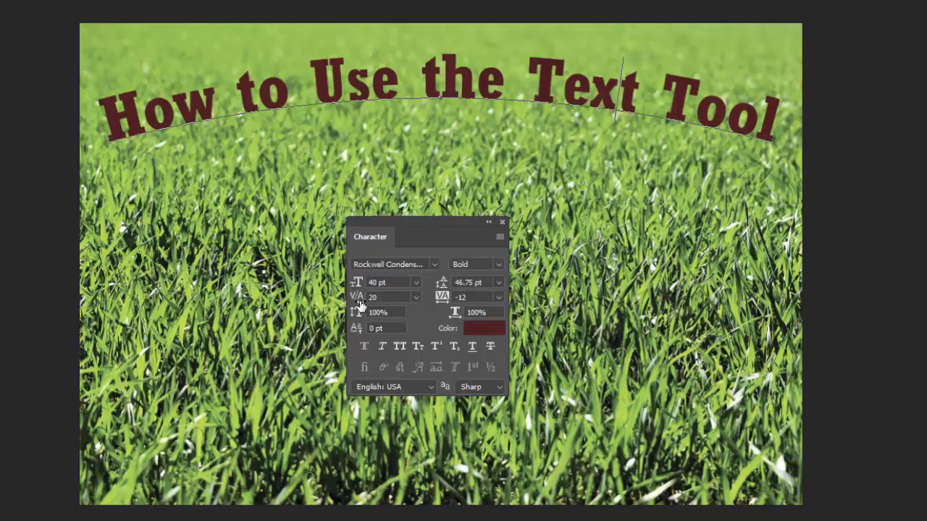
- Try to adjust the kerning with the whole title selected, and check the kerning at individual letter gaps in "Text"
{"action": "double_click", "coordinate": [430, 78]}
{"action": "left_click", "coordinate": [430, 78]}
{"action": "triple_click", "coordinate": [425, 84]}
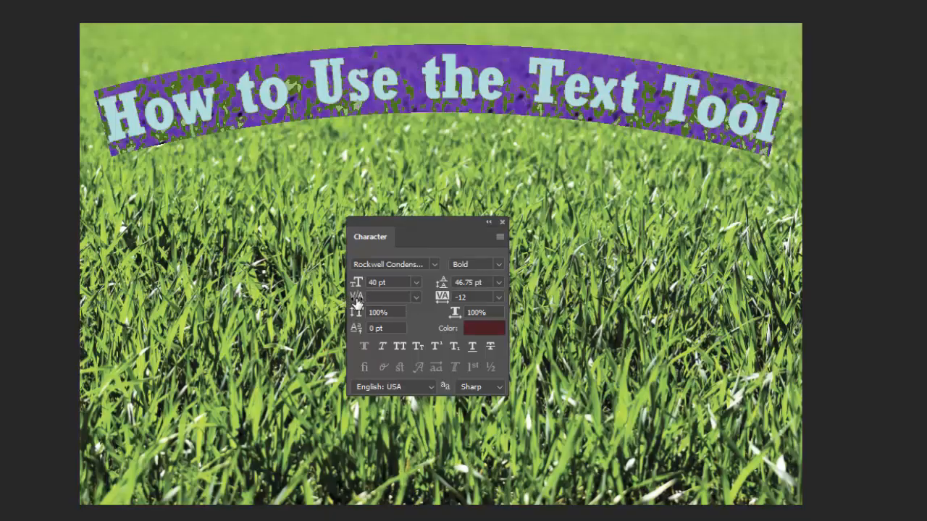
{"action": "mouse_move", "coordinate": [347, 305]}
{"action": "left_mouse_down"}
{"action": "mouse_move", "coordinate": [368, 306]}
{"action": "mouse_move", "coordinate": [357, 304]}
{"action": "left_mouse_up"}
{"action": "left_click", "coordinate": [565, 85]}
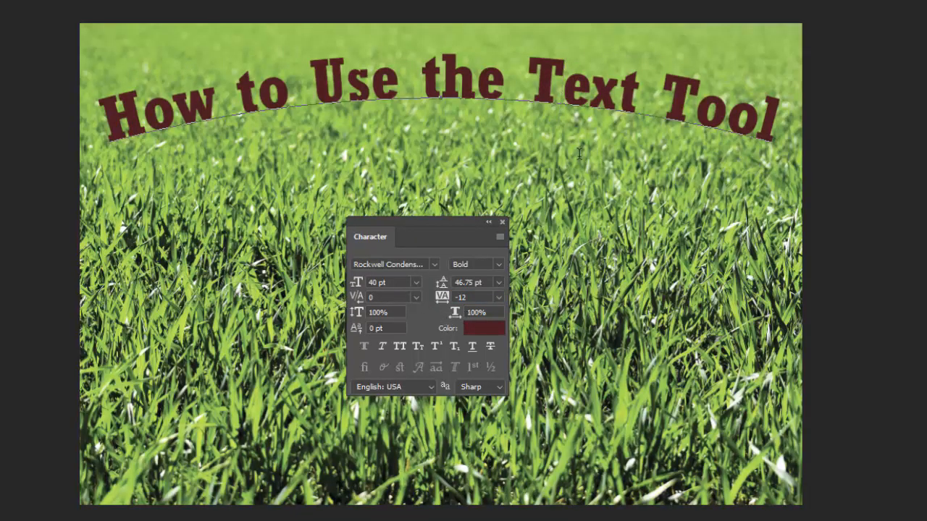
{"action": "left_click", "coordinate": [617, 91]}
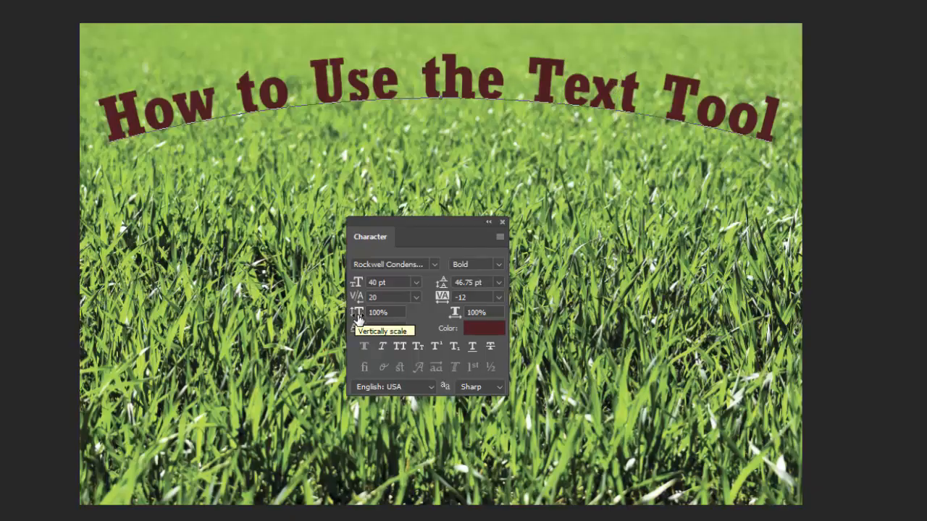
- Select only the letter "U" in "Use" and set its vertical scale to 120%
{"action": "left_click", "coordinate": [447, 70]}
{"action": "left_click_drag", "start_coordinate": [310, 81], "coordinate": [337, 84]}
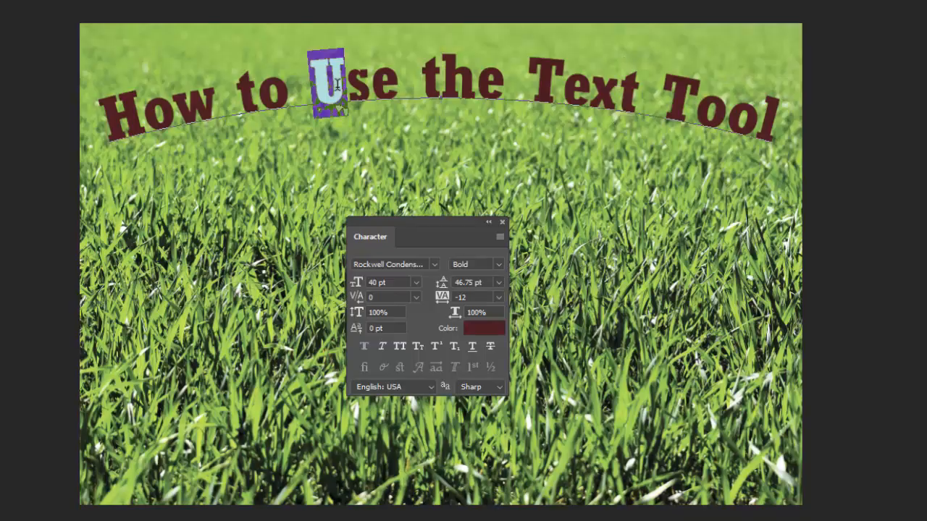
{"action": "left_click_drag", "start_coordinate": [357, 317], "coordinate": [374, 318]}
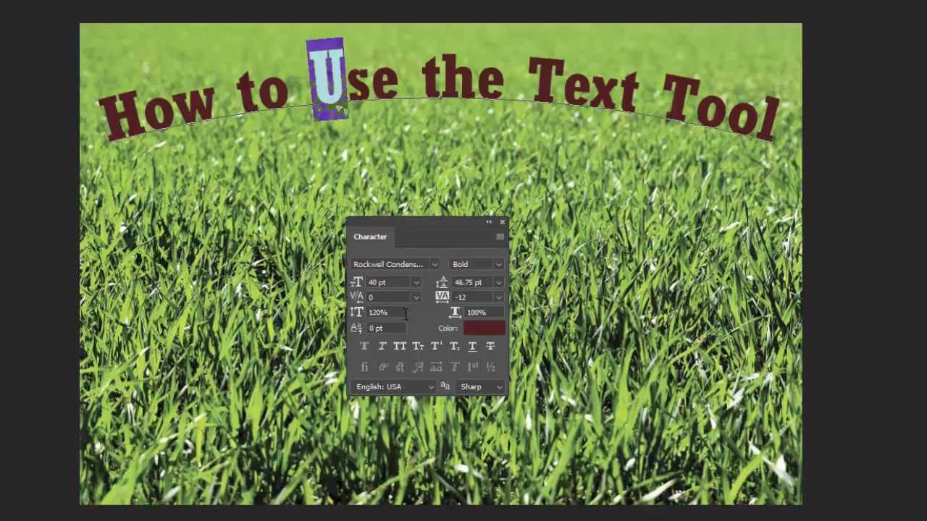
- Undo the vertical scaling of the "U" and set the vertical scale of only the "H" in "How" to 151%
{"action": "key", "text": "ctrl+z"}
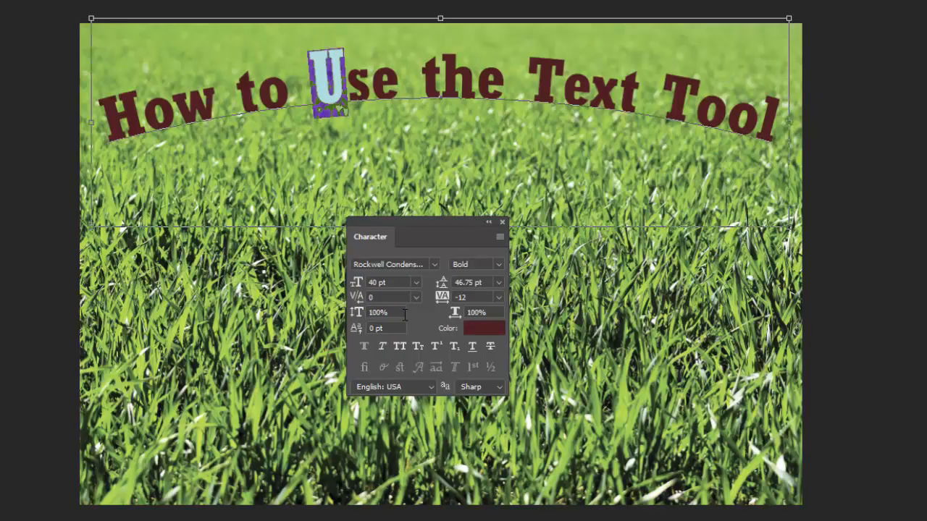
{"action": "left_click_drag", "start_coordinate": [101, 108], "coordinate": [148, 116]}
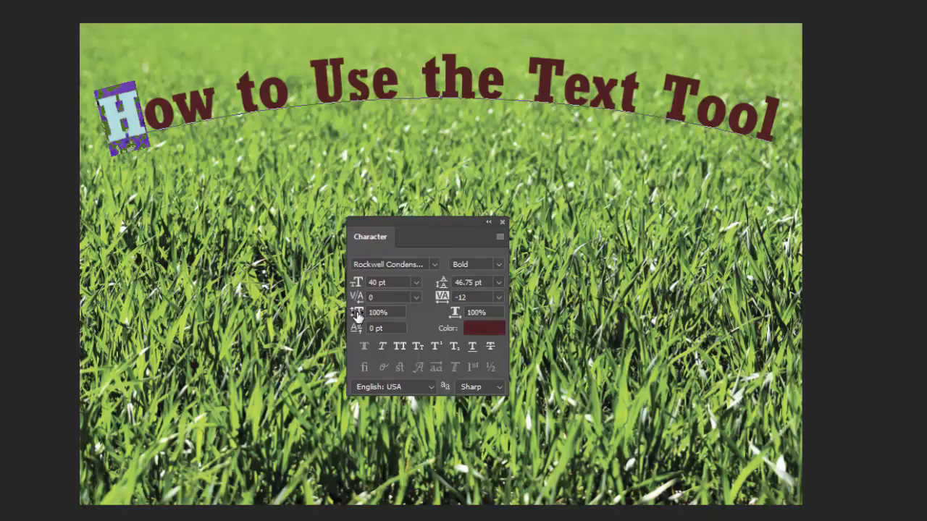
{"action": "left_click_drag", "start_coordinate": [357, 315], "coordinate": [397, 316]}
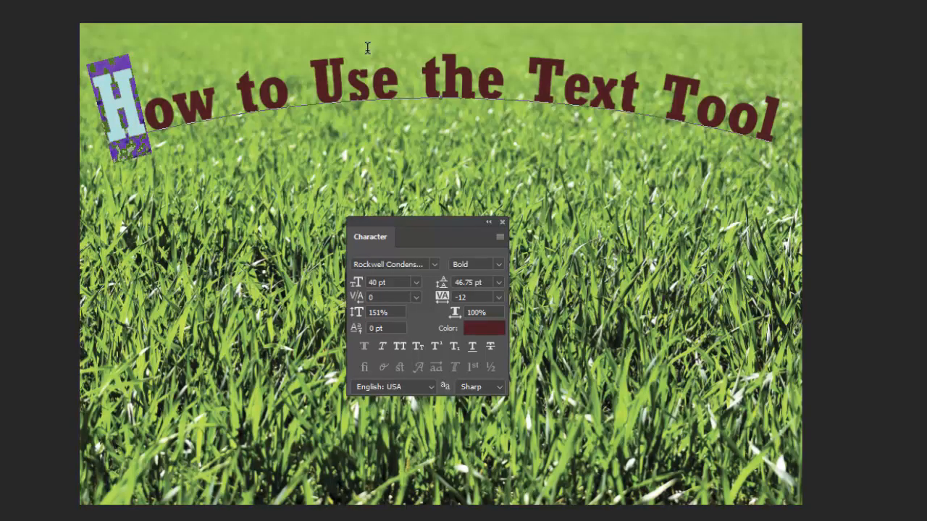
{"action": "key", "text": "Escape"}
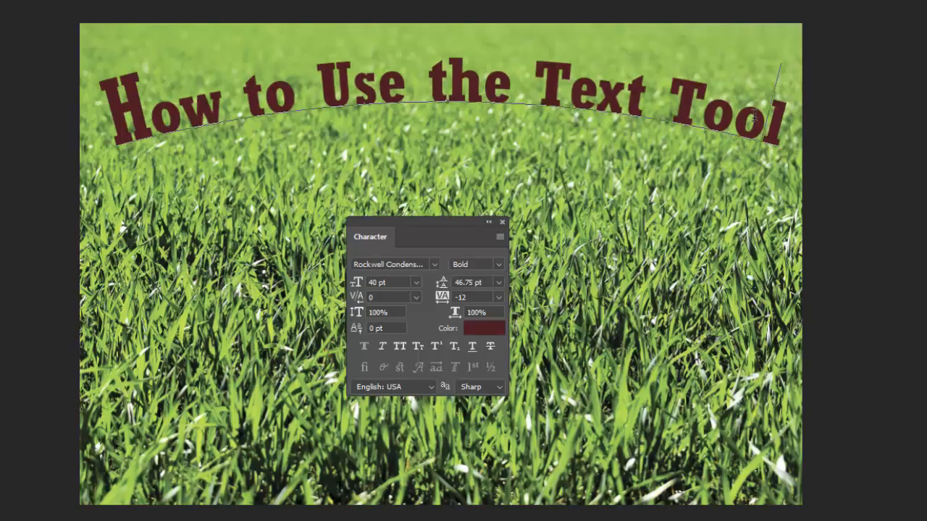
- Select only the final "l" in "Tool" and set its vertical scale to 150%
{"action": "left_click_drag", "start_coordinate": [768, 116], "coordinate": [784, 123]}
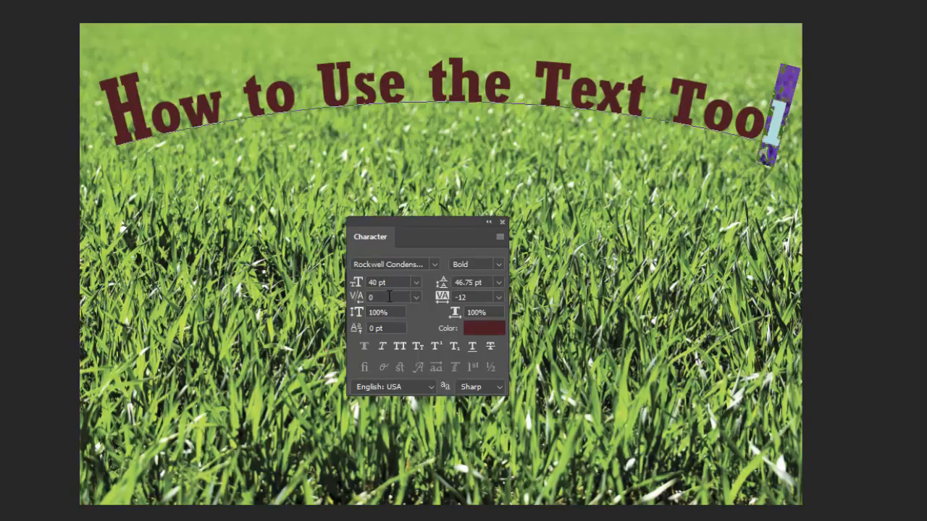
{"action": "left_click", "coordinate": [368, 311]}
{"action": "key", "text": "BackSpace"}
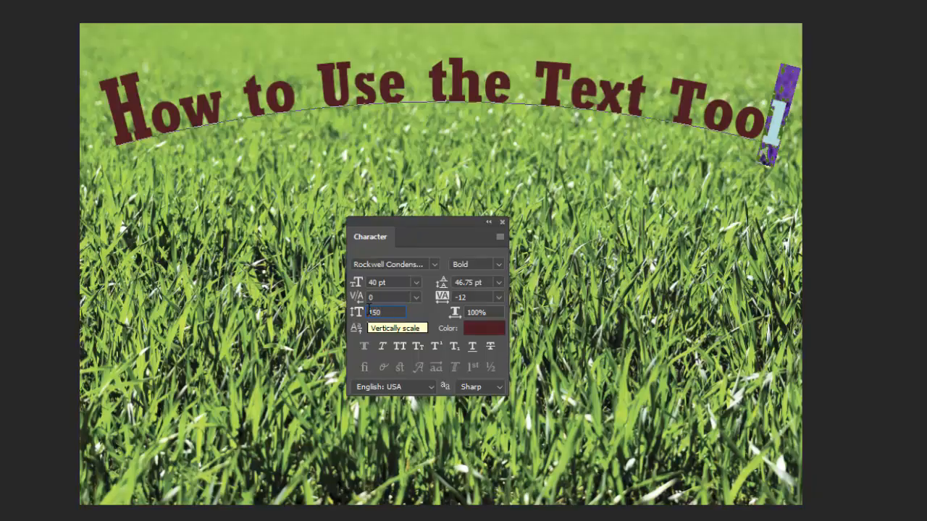
{"action": "type", "text": "150"}
{"action": "key", "text": "Return"}
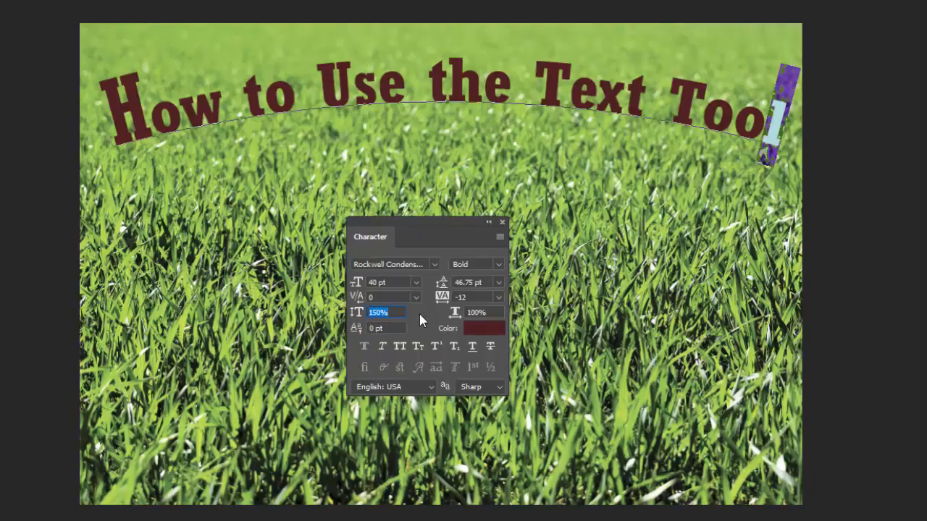
{"action": "key", "text": "Return"}
{"action": "left_click", "coordinate": [677, 106]}
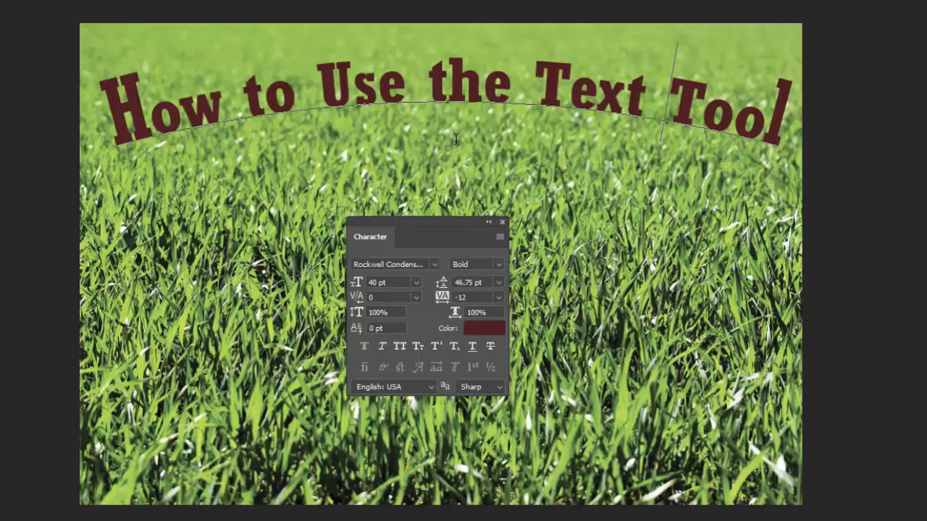
- Break the title into two lines before "the" and move the Character panel clear of the second line
{"action": "left_click", "coordinate": [429, 81]}
{"action": "key", "text": "Return"}
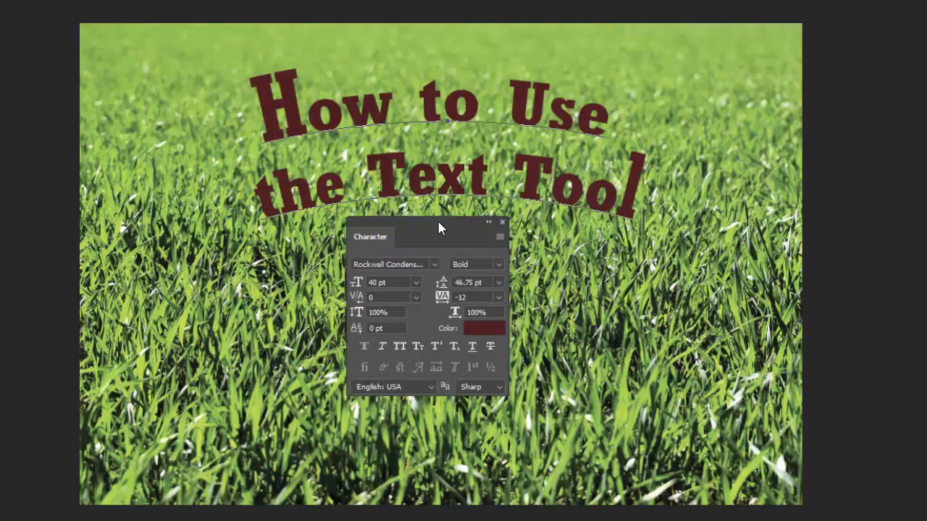
{"action": "left_click_drag", "start_coordinate": [438, 222], "coordinate": [433, 290]}
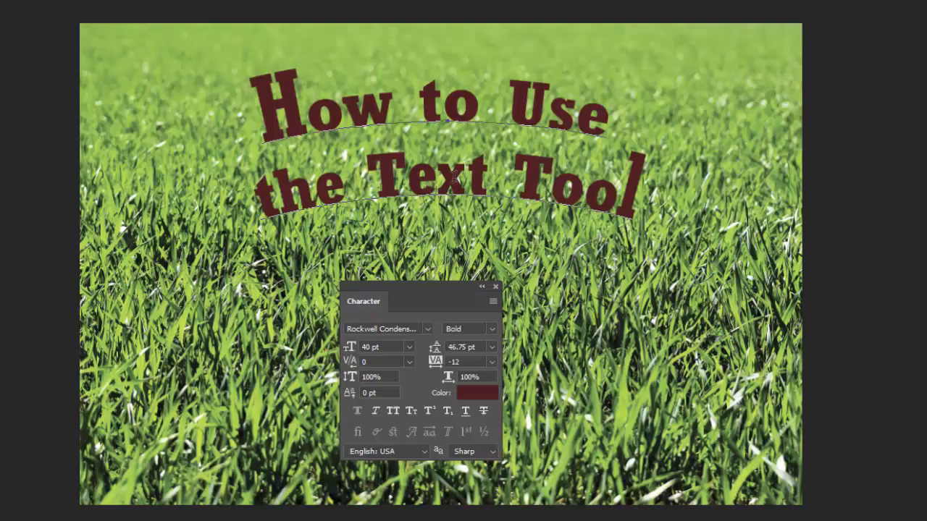
- Try a leading of 81.75 pt on the line "the Text Tool" and return it to 46.75 pt
{"action": "triple_click", "coordinate": [453, 176]}
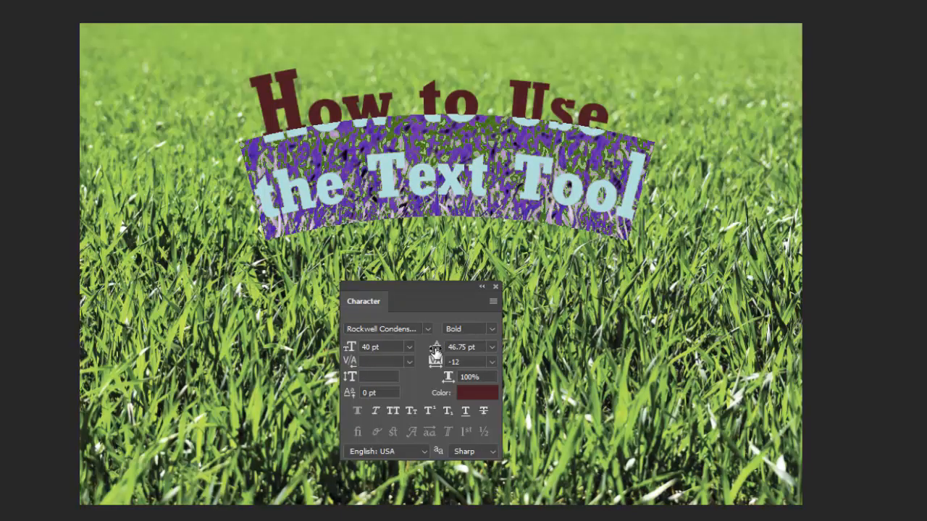
{"action": "left_click_drag", "start_coordinate": [435, 353], "coordinate": [461, 359]}
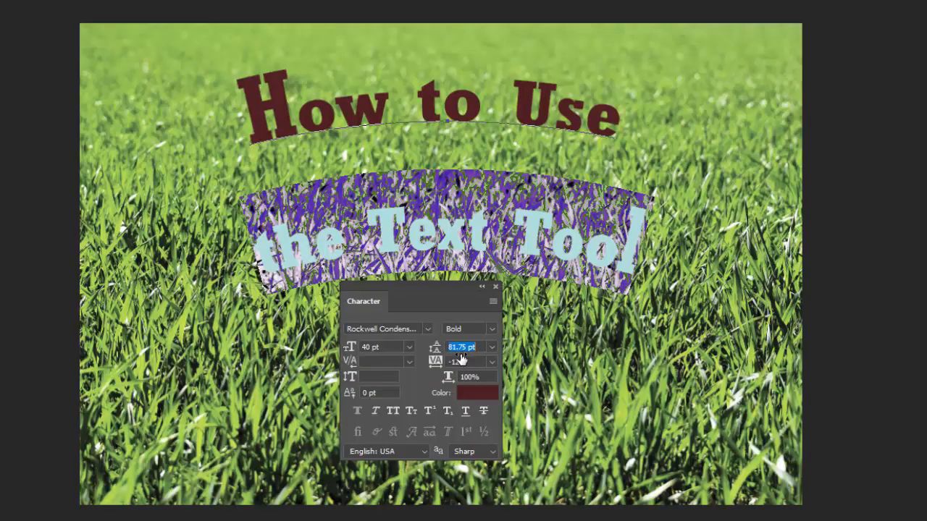
{"action": "mouse_move", "coordinate": [461, 359]}
{"action": "left_mouse_down"}
{"action": "mouse_move", "coordinate": [432, 362]}
{"action": "mouse_move", "coordinate": [455, 361]}
{"action": "left_mouse_up"}
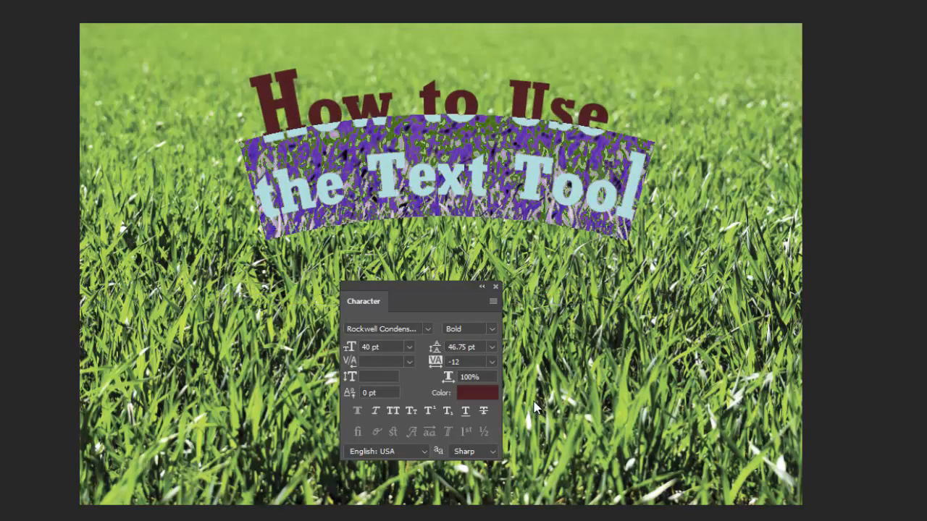
{"action": "left_click", "coordinate": [434, 178]}
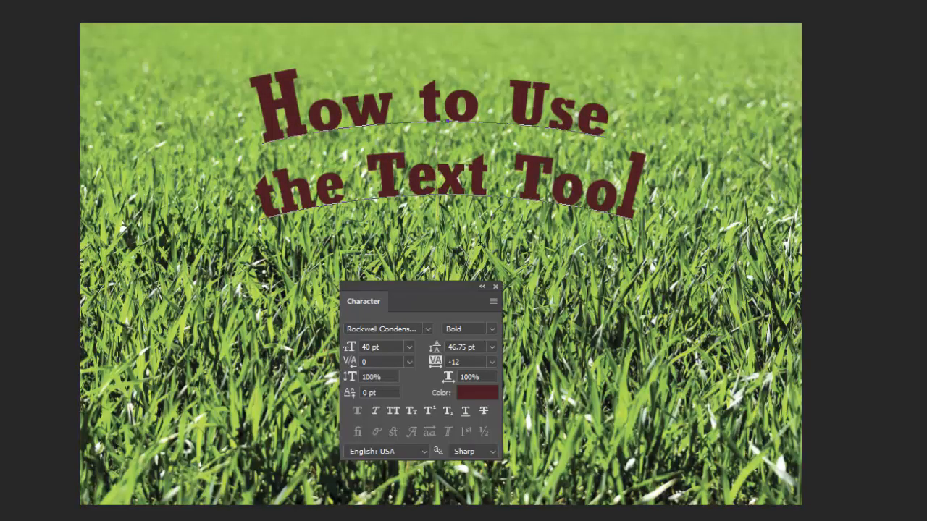
- Set the leading of the line "the Text Tool" to 39.75 pt and delete the trailing space after "Use"
{"action": "triple_click", "coordinate": [443, 176]}
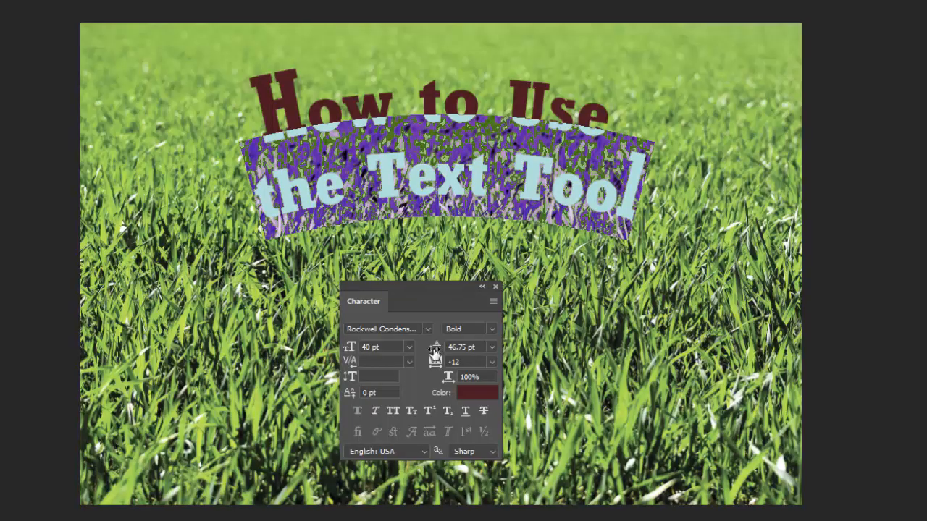
{"action": "left_click_drag", "start_coordinate": [435, 355], "coordinate": [429, 355]}
{"action": "key", "text": "ctrl+Return"}
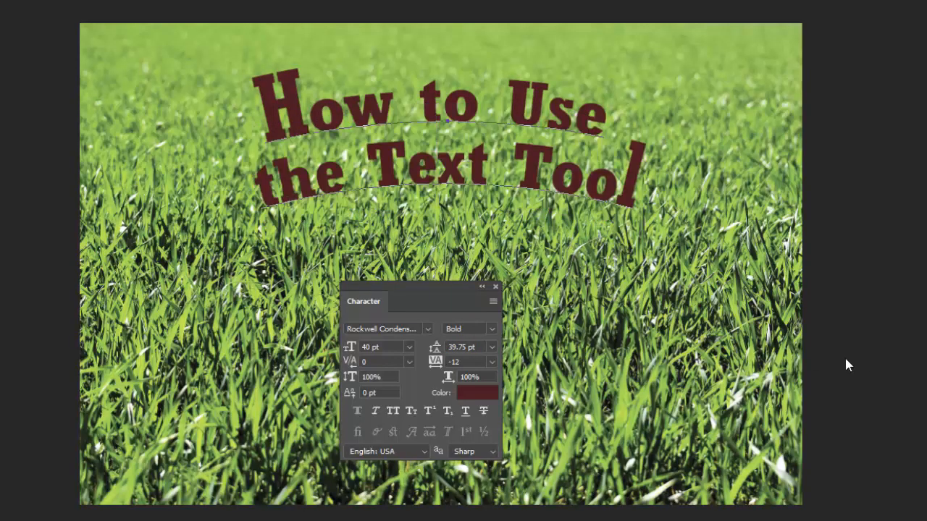
{"action": "left_click", "coordinate": [626, 121]}
{"action": "key", "text": "BackSpace"}
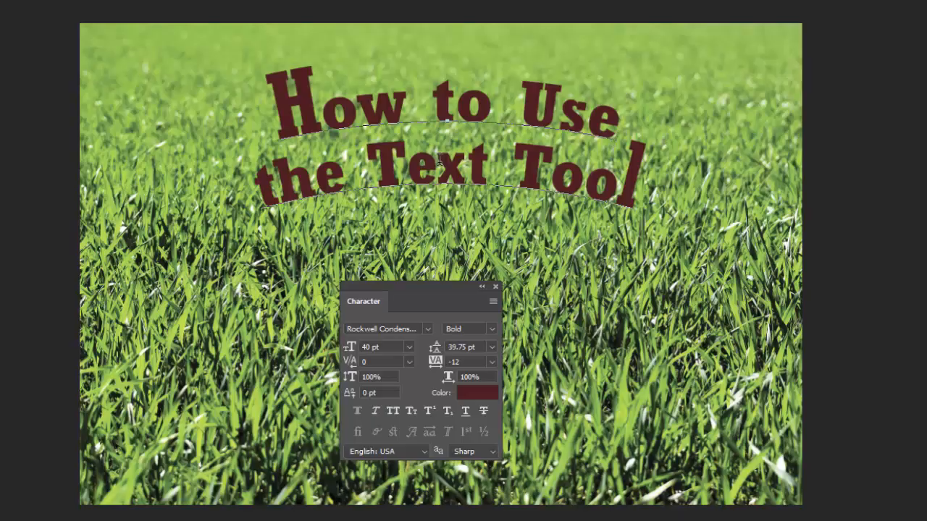
- Select only the letter "e" in "Text"
{"action": "left_click_drag", "start_coordinate": [439, 161], "coordinate": [417, 161]}
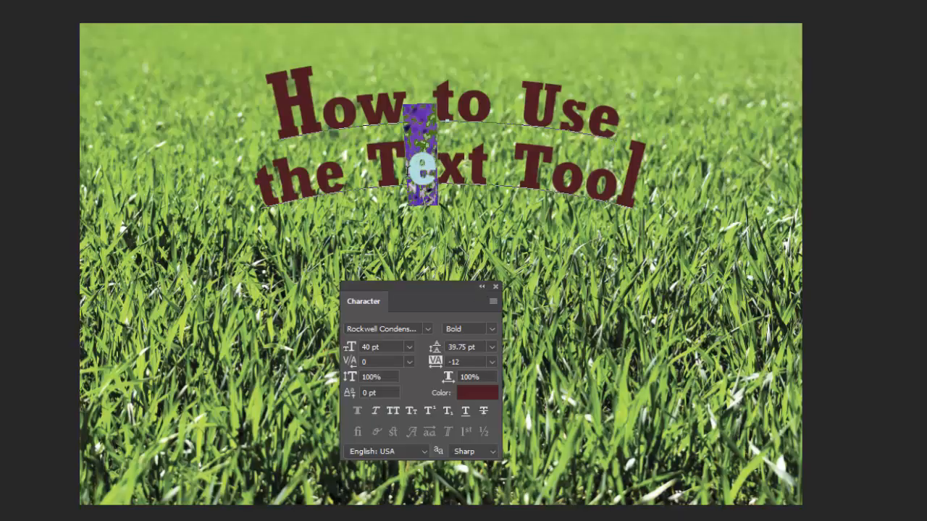